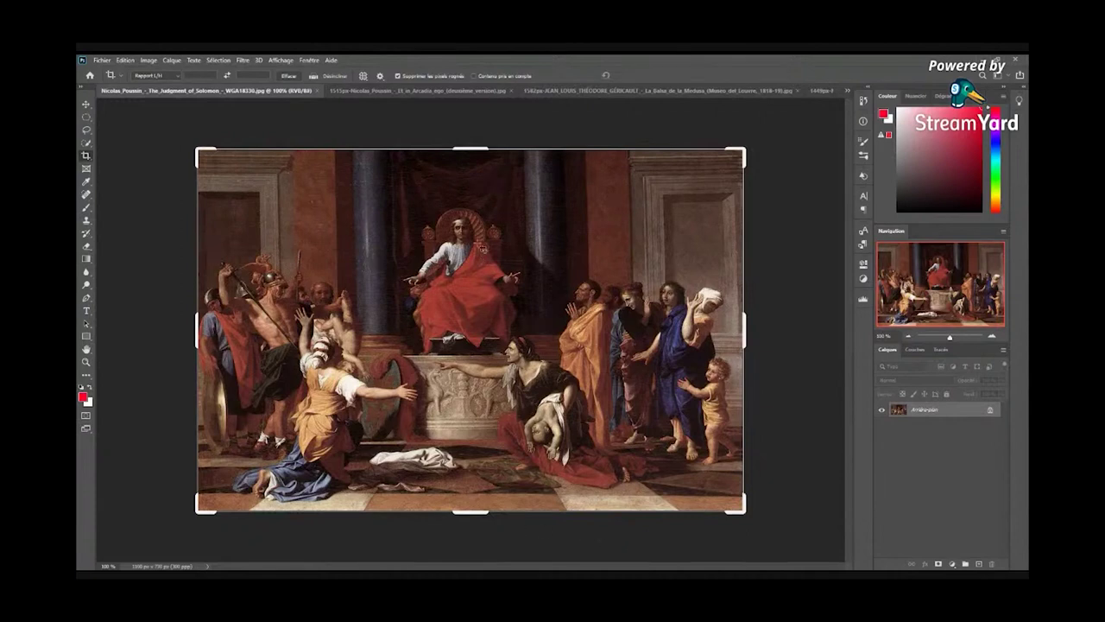
Set up the Brush tool with a thin tip of a few pixels and choose bright red as the foreground colour.
{"action": "left_click", "coordinate": [85, 207]}
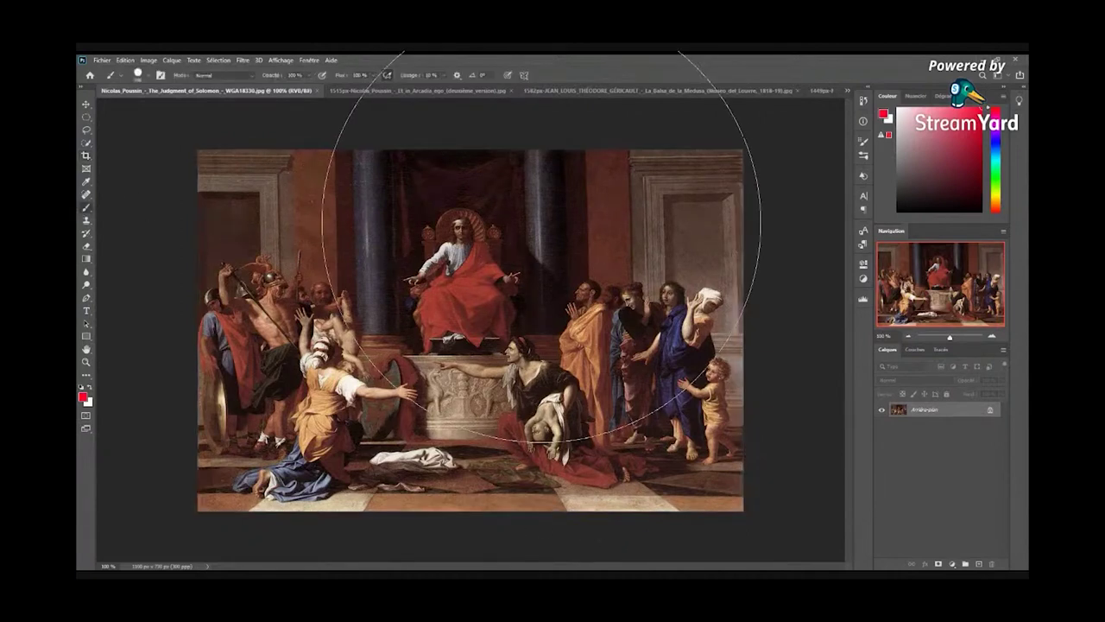
{"action": "right_click", "coordinate": [543, 311]}
{"action": "left_click_drag", "start_coordinate": [613, 336], "coordinate": [589, 333]}
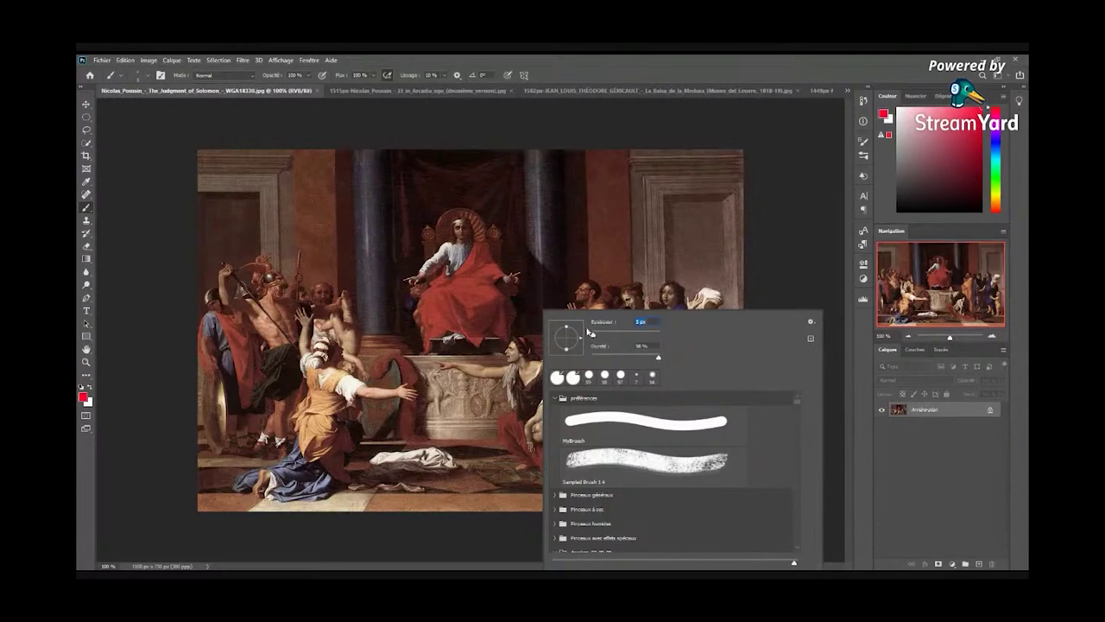
{"action": "left_click", "coordinate": [795, 210]}
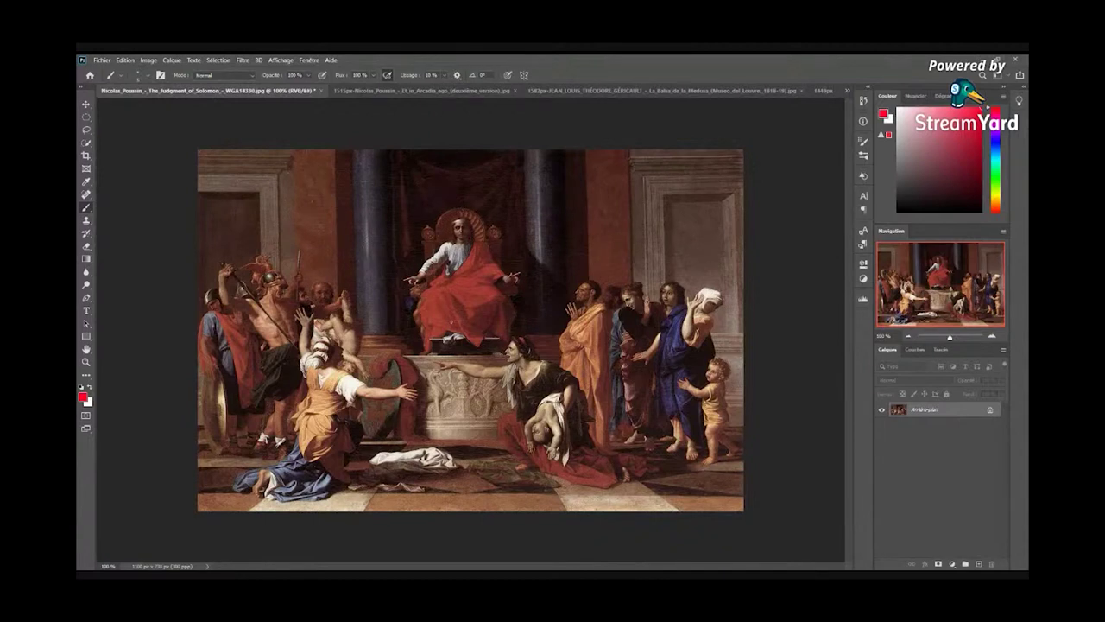
{"action": "right_click", "coordinate": [470, 308]}
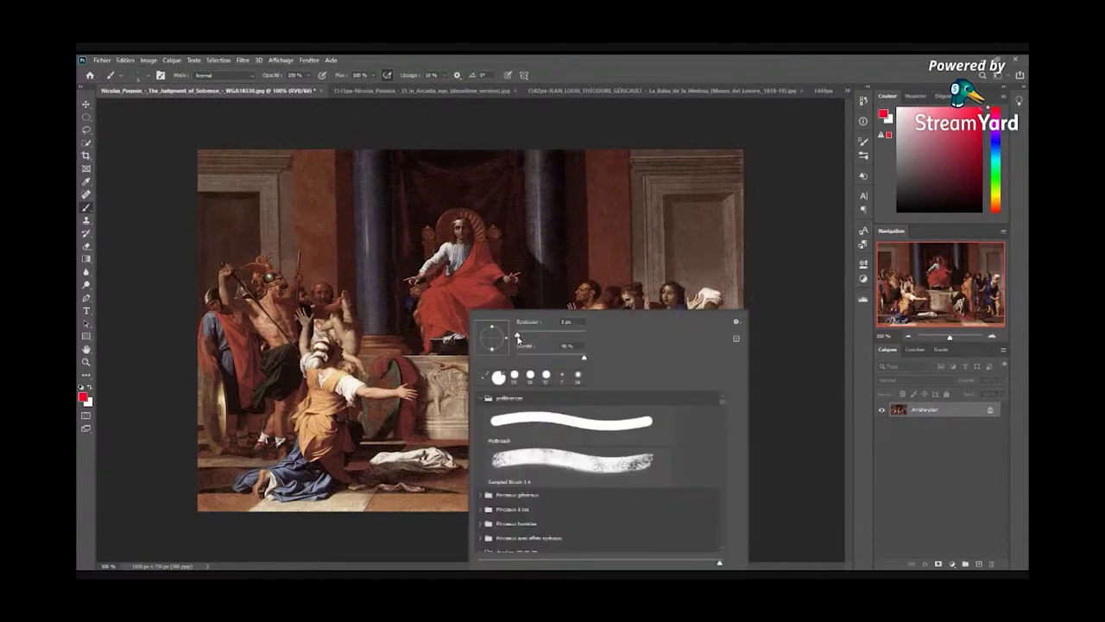
{"action": "left_click_drag", "start_coordinate": [518, 338], "coordinate": [520, 336]}
{"action": "left_click", "coordinate": [476, 298]}
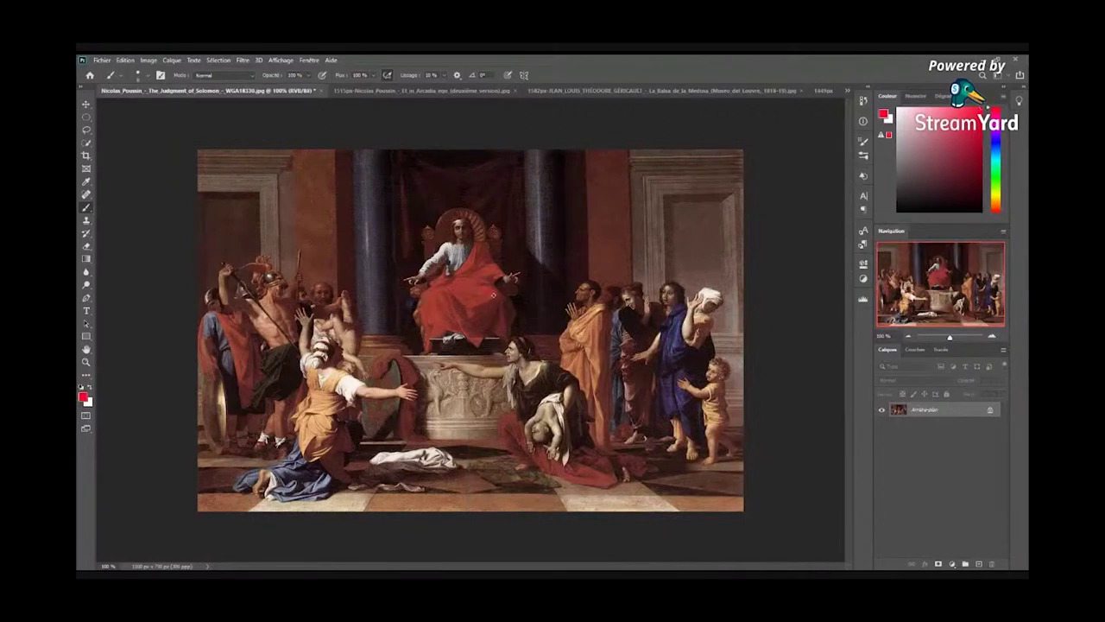
{"action": "left_click", "coordinate": [493, 295], "text": "alt"}
{"action": "left_click", "coordinate": [977, 112]}
{"action": "right_click", "coordinate": [517, 284]}
{"action": "right_click", "coordinate": [517, 288], "text": "alt"}
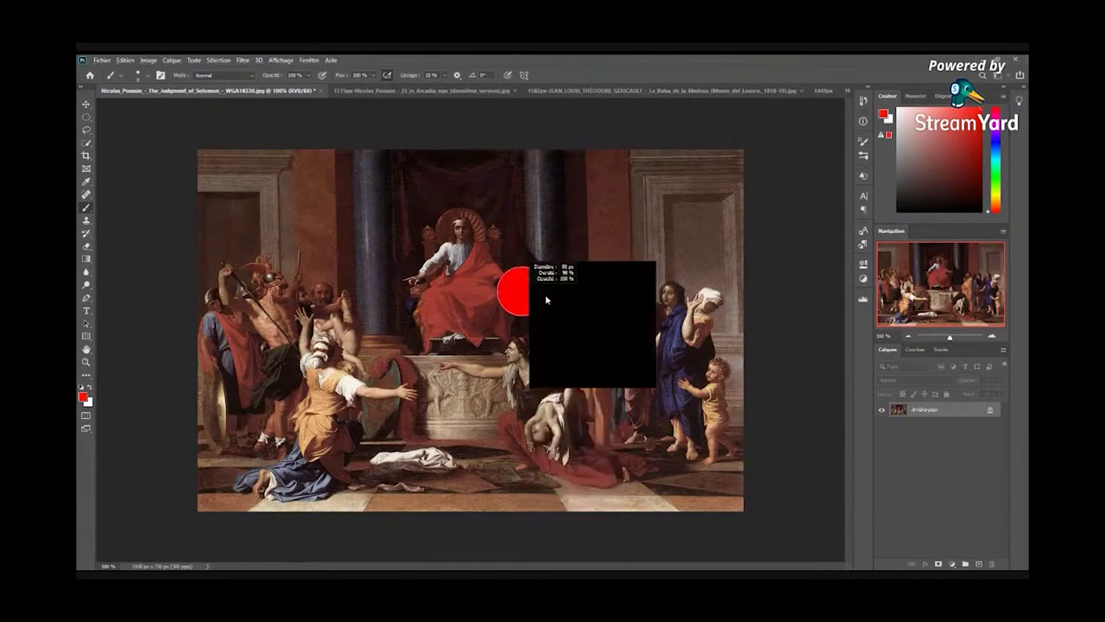
{"action": "left_click_drag", "start_coordinate": [522, 292], "coordinate": [515, 279]}
{"action": "key", "text": "e"}
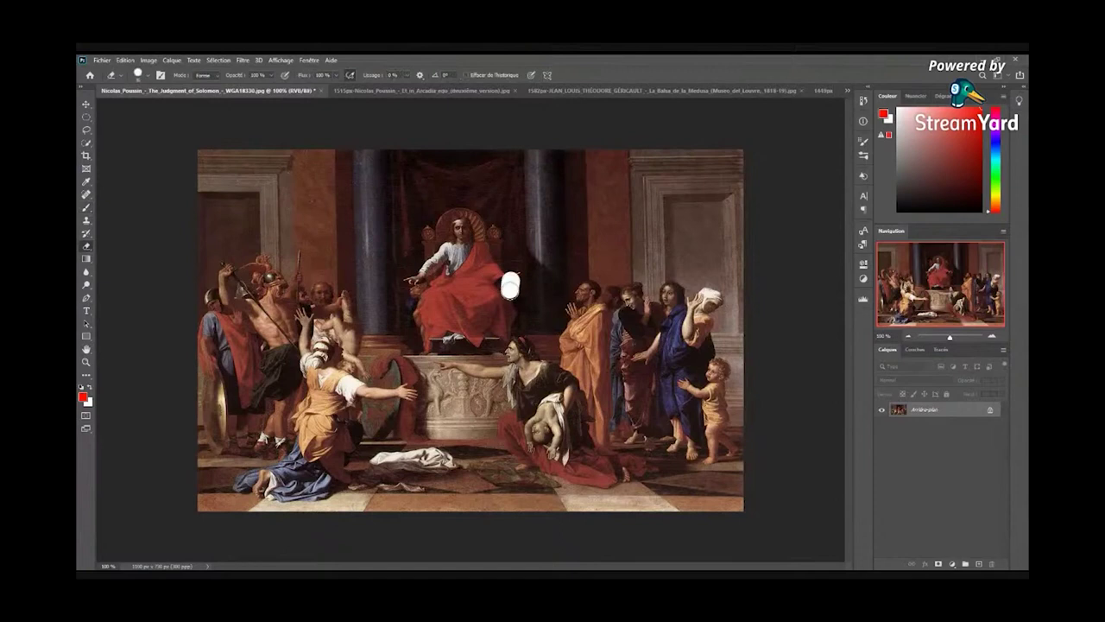
{"action": "key", "text": "ctrl+z"}
On a new layer, paint straight red lines from the painting's lower-left corner to the king's head and down to the lower-right corner.
{"action": "left_click", "coordinate": [980, 564]}
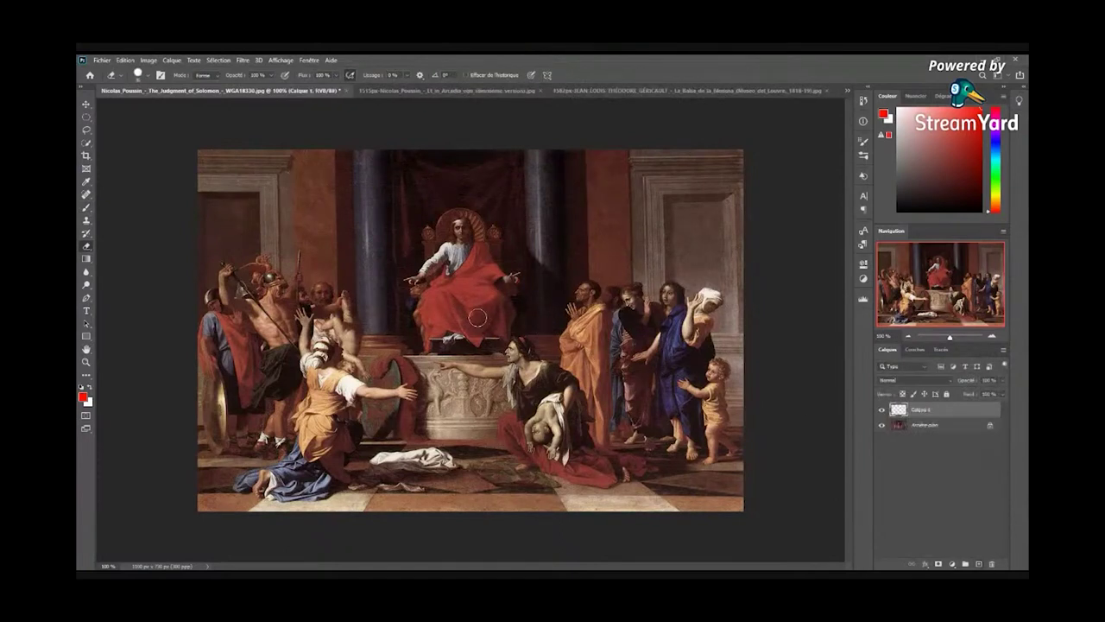
{"action": "left_click", "coordinate": [85, 207]}
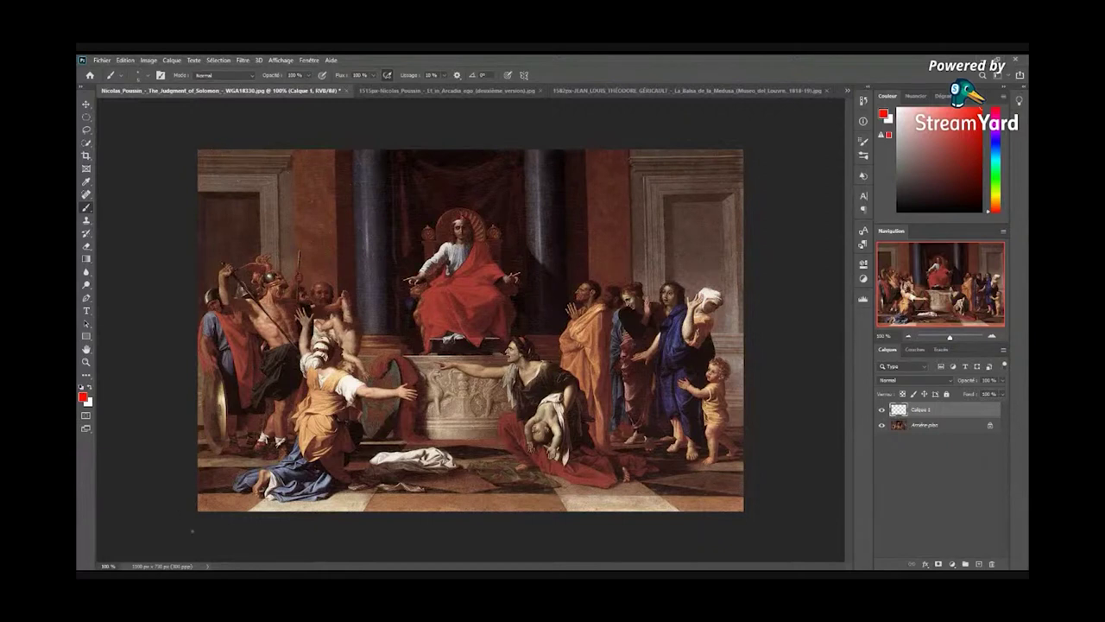
{"action": "left_click", "coordinate": [461, 216], "text": "shift"}
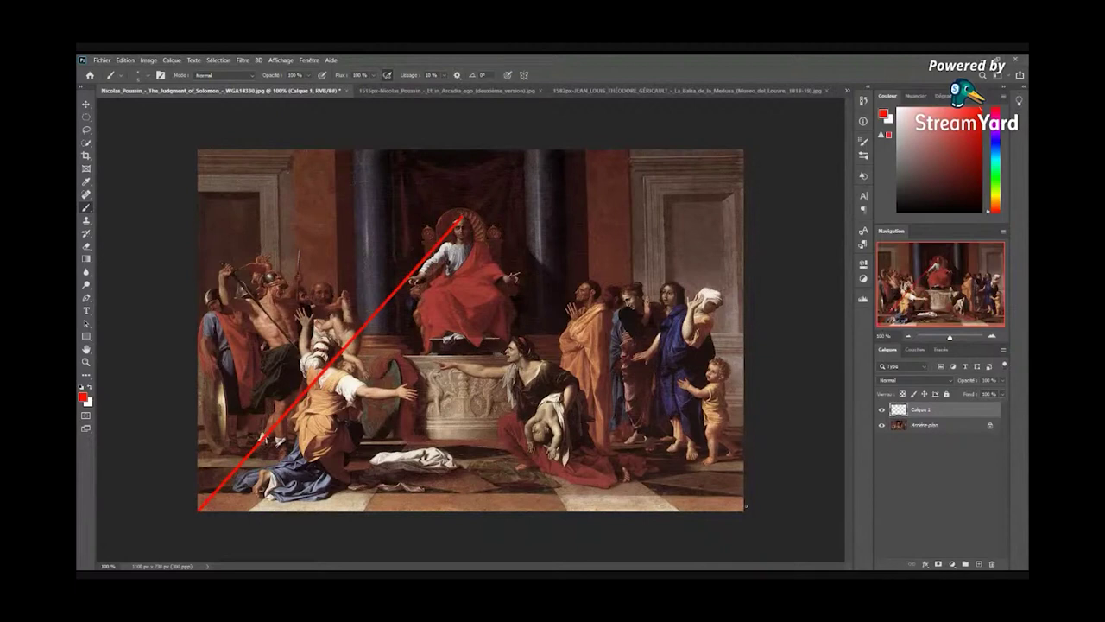
{"action": "left_click", "coordinate": [743, 510], "text": "shift"}
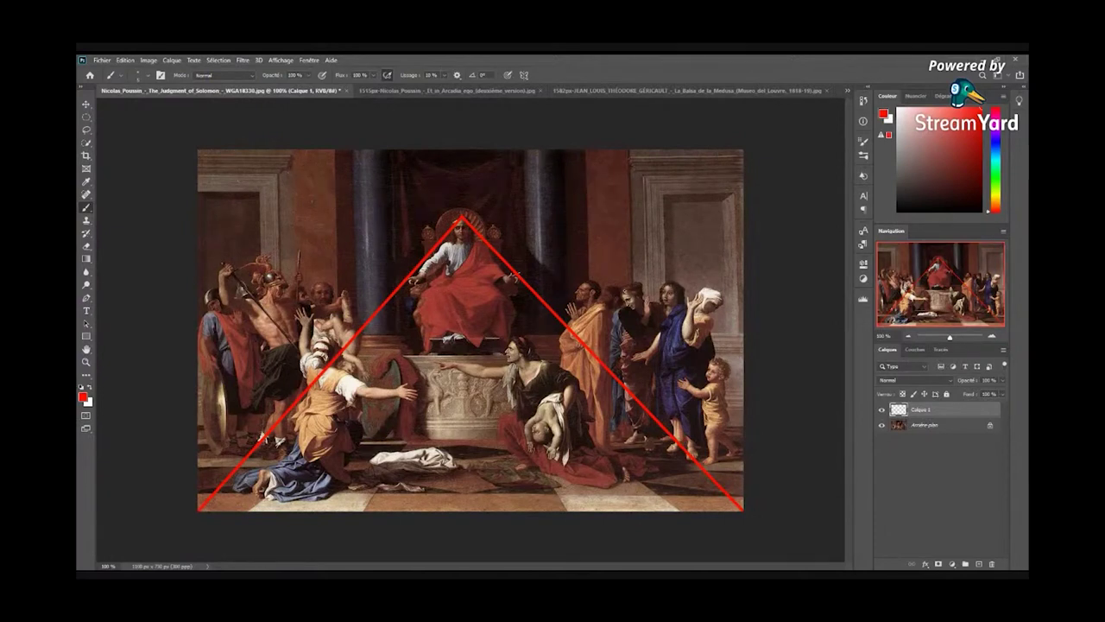
Circle the groups of standing figures on both sides of the throne in red.
{"action": "mouse_move", "coordinate": [581, 275]}
{"action": "left_mouse_down"}
{"action": "mouse_move", "coordinate": [637, 374]}
{"action": "mouse_move", "coordinate": [704, 390]}
{"action": "mouse_move", "coordinate": [730, 313]}
{"action": "mouse_move", "coordinate": [626, 259]}
{"action": "left_mouse_up"}
{"action": "mouse_move", "coordinate": [285, 248]}
{"action": "left_mouse_down"}
{"action": "mouse_move", "coordinate": [192, 314]}
{"action": "mouse_move", "coordinate": [194, 379]}
{"action": "mouse_move", "coordinate": [235, 398]}
{"action": "mouse_move", "coordinate": [287, 388]}
{"action": "mouse_move", "coordinate": [363, 306]}
{"action": "mouse_move", "coordinate": [352, 267]}
{"action": "mouse_move", "coordinate": [296, 249]}
{"action": "left_mouse_up"}
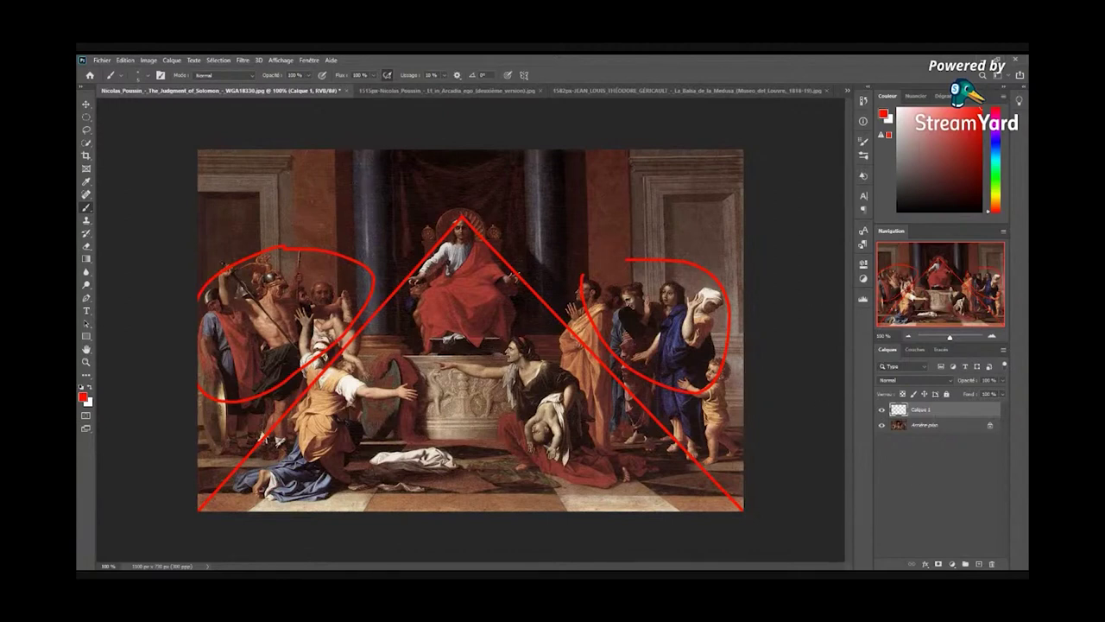
Remove the loops around the side groups and draw two horizontal red lines on a new layer, at the standing figures' heads and feet.
{"action": "left_click", "coordinate": [979, 564]}
{"action": "key", "text": "alt+bracketleft"}
{"action": "key", "text": "Delete"}
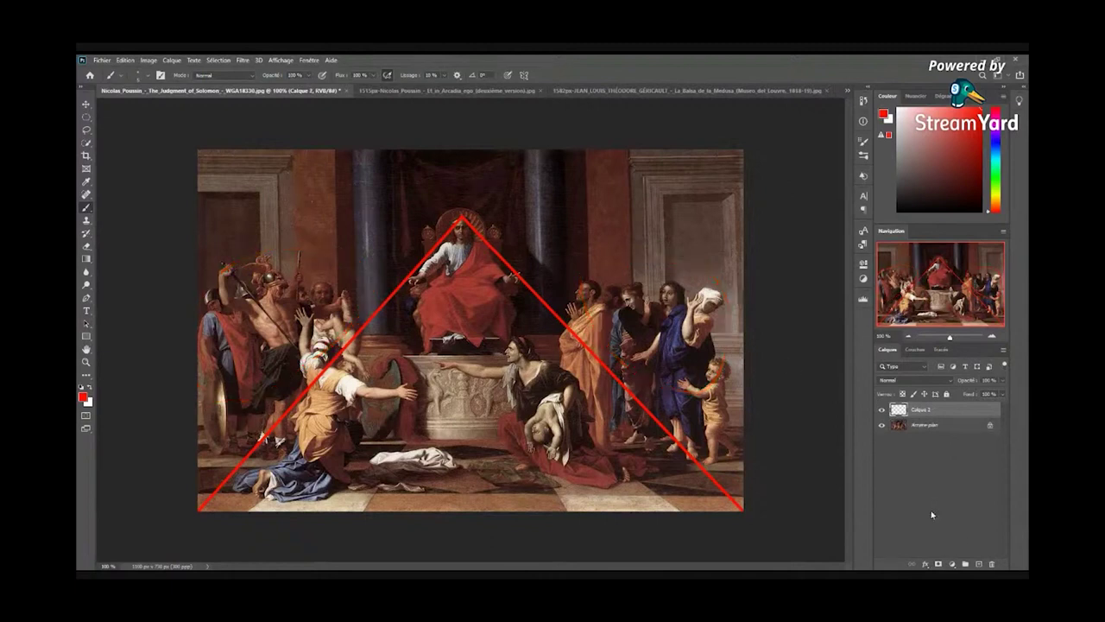
{"action": "key", "text": "ctrl+z"}
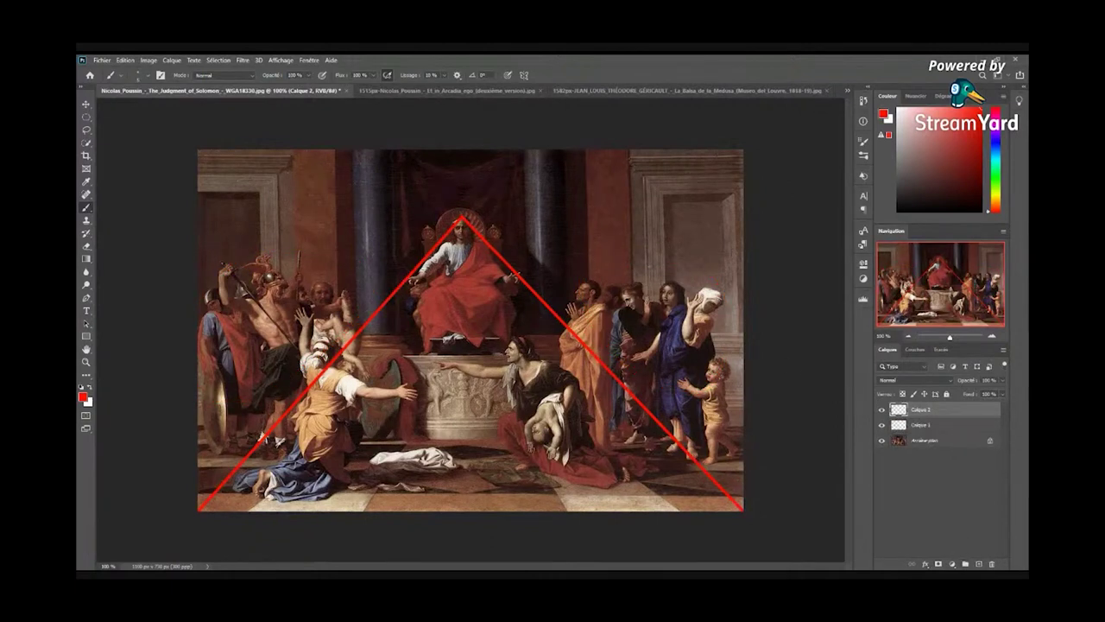
{"action": "left_click_drag", "start_coordinate": [721, 280], "coordinate": [198, 281]}
{"action": "left_click_drag", "start_coordinate": [743, 456], "coordinate": [197, 456]}
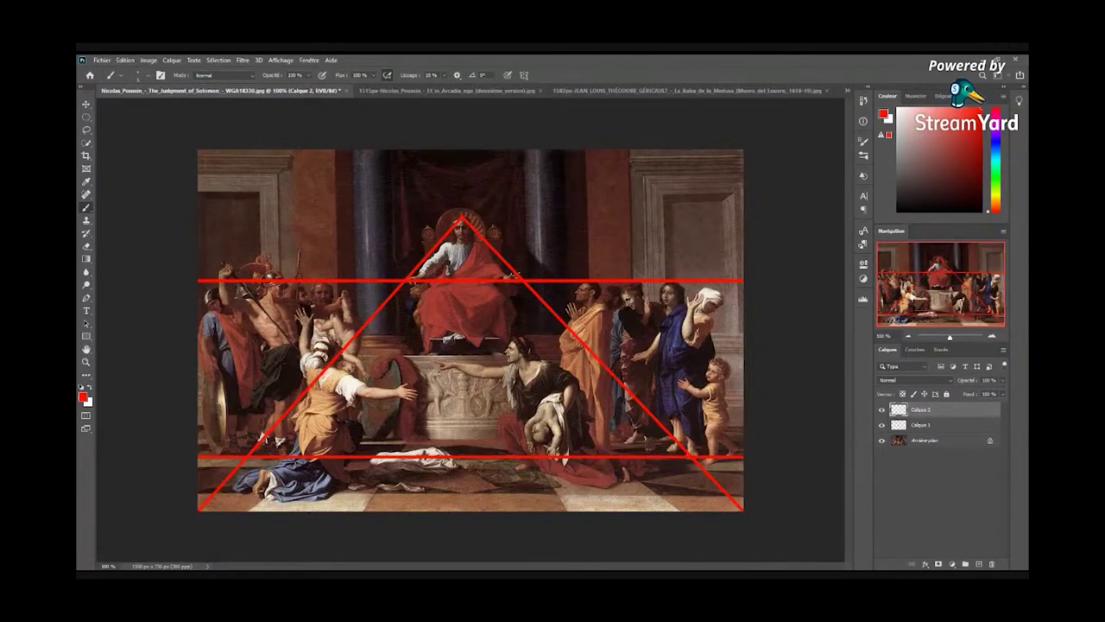
Outline the king's head and the central group with the two women in red, and hide both annotation layers.
{"action": "left_click_drag", "start_coordinate": [451, 226], "coordinate": [448, 246]}
{"action": "mouse_move", "coordinate": [537, 331]}
{"action": "left_mouse_down"}
{"action": "mouse_move", "coordinate": [485, 330]}
{"action": "mouse_move", "coordinate": [323, 381]}
{"action": "mouse_move", "coordinate": [294, 449]}
{"action": "mouse_move", "coordinate": [537, 465]}
{"action": "mouse_move", "coordinate": [664, 447]}
{"action": "mouse_move", "coordinate": [578, 345]}
{"action": "mouse_move", "coordinate": [520, 329]}
{"action": "left_mouse_up"}
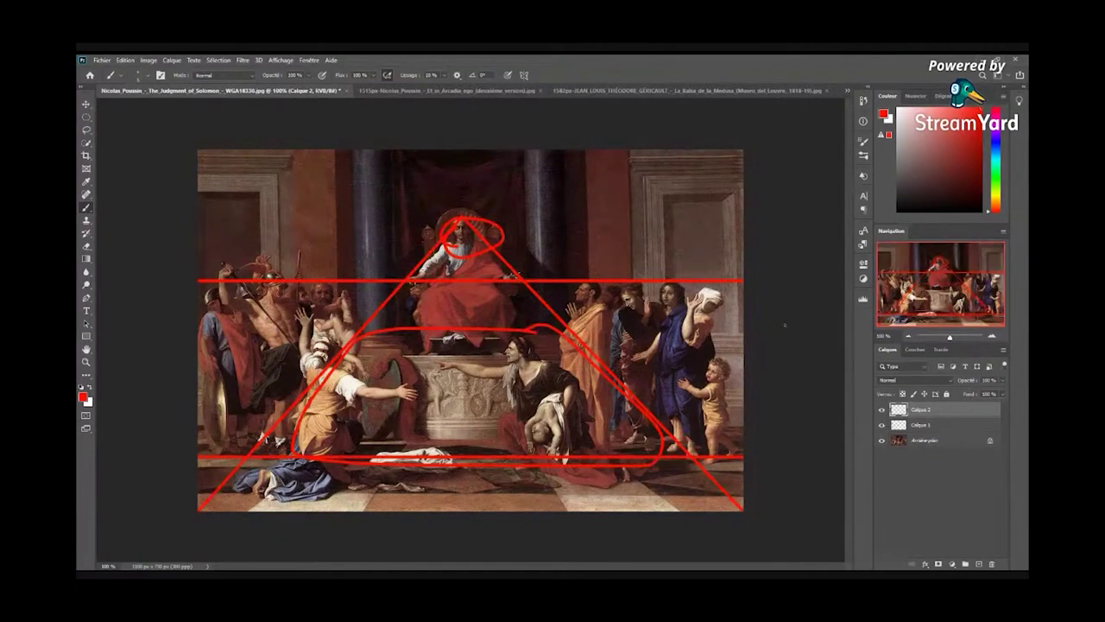
{"action": "left_click", "coordinate": [881, 425]}
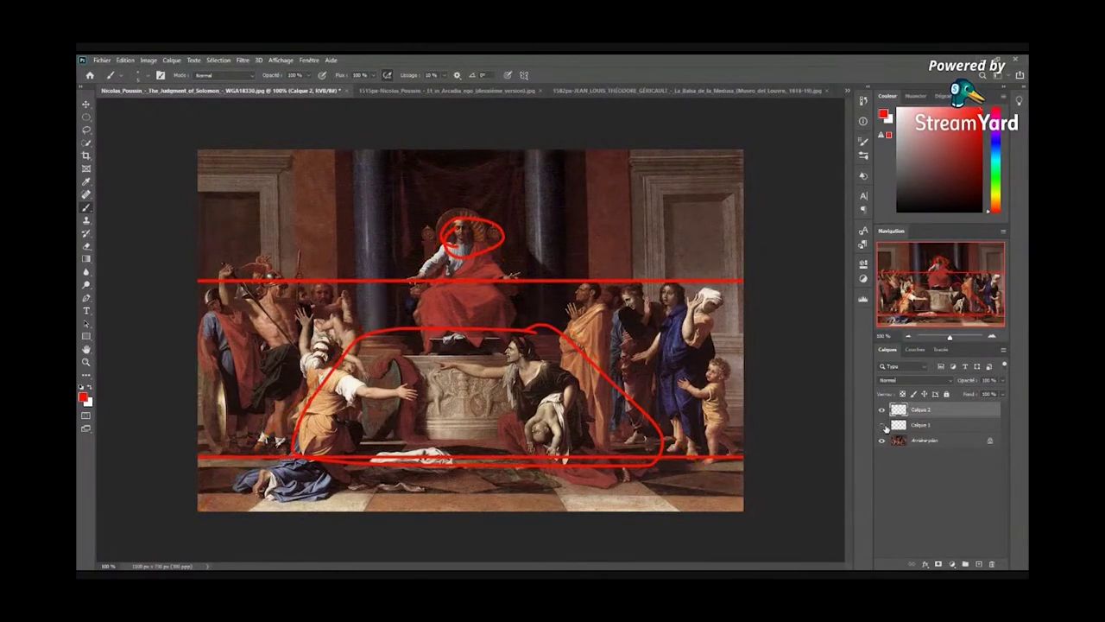
{"action": "left_click", "coordinate": [882, 409]}
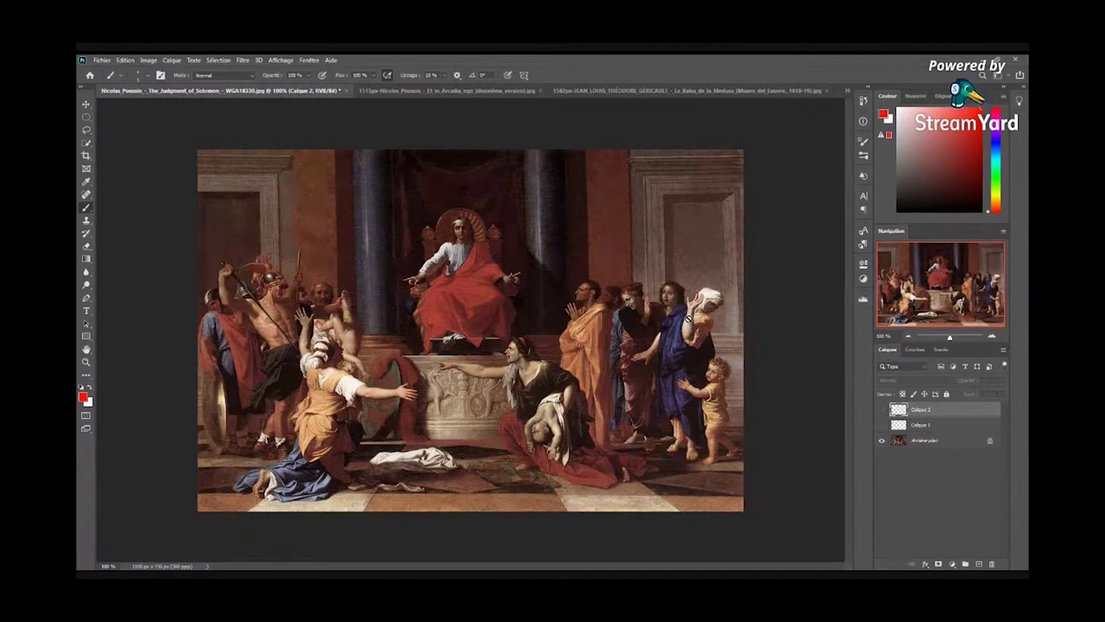
On a new layer, draw a vertical red line through the king and outline the groups of figures on either side.
{"action": "left_click", "coordinate": [980, 563]}
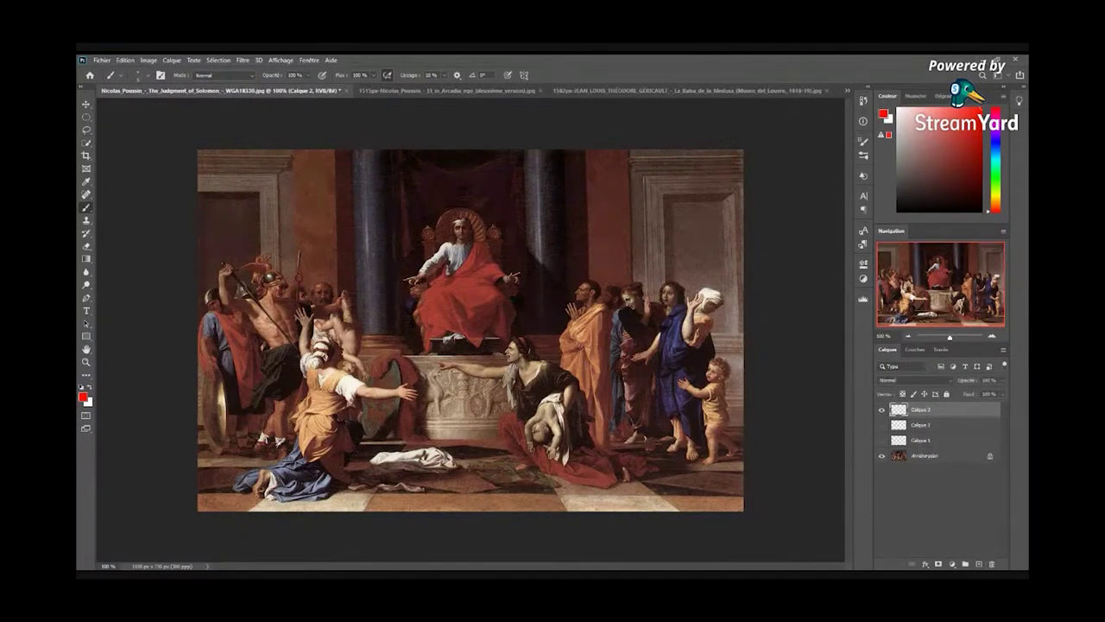
{"action": "left_click_drag", "start_coordinate": [461, 150], "coordinate": [459, 511]}
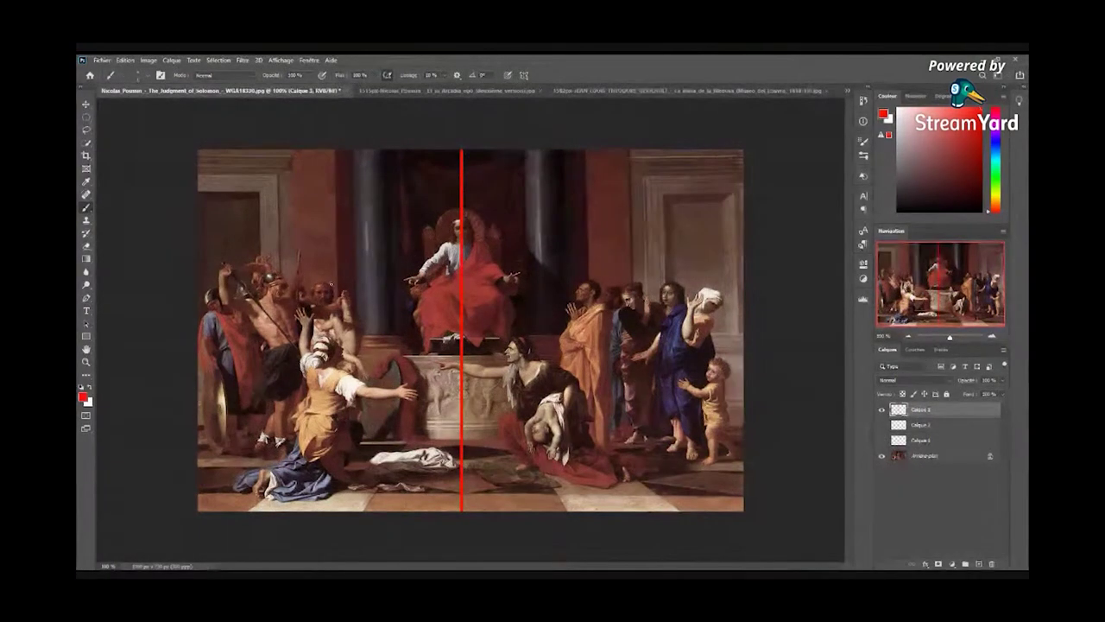
{"action": "mouse_move", "coordinate": [553, 241]}
{"action": "left_mouse_down"}
{"action": "mouse_move", "coordinate": [548, 310]}
{"action": "mouse_move", "coordinate": [691, 286]}
{"action": "left_mouse_up"}
{"action": "mouse_move", "coordinate": [257, 263]}
{"action": "left_mouse_down"}
{"action": "mouse_move", "coordinate": [352, 321]}
{"action": "mouse_move", "coordinate": [252, 265]}
{"action": "left_mouse_up"}
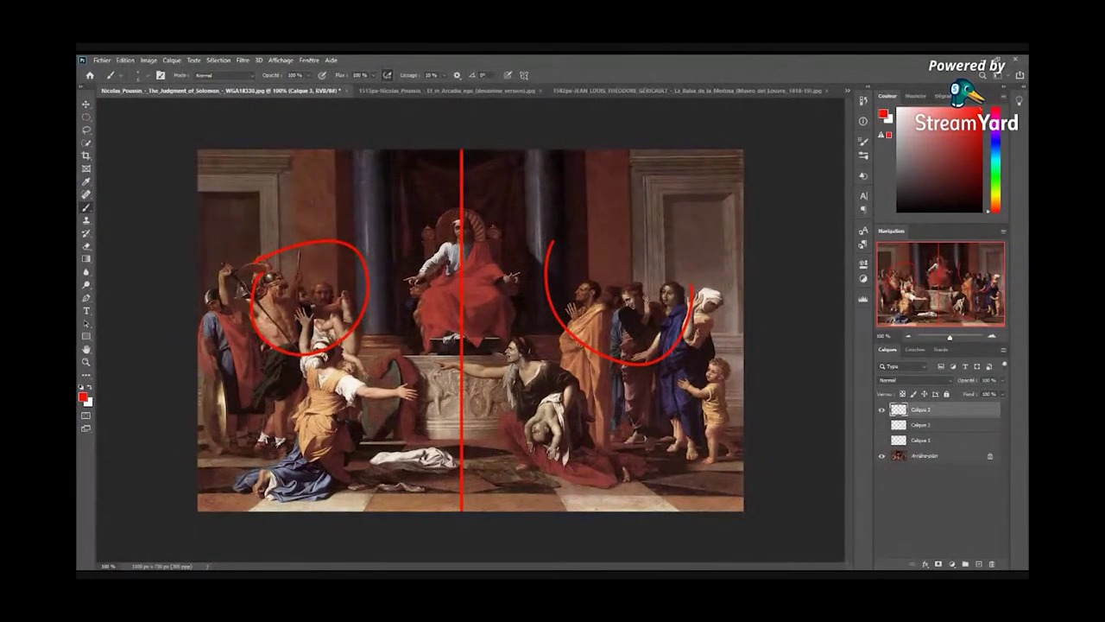
Switch to Poussin's Et in Arcadia ego image, compare it with and without the red disc layer, and slightly lower that layer's opacity.
{"action": "left_click", "coordinate": [436, 91]}
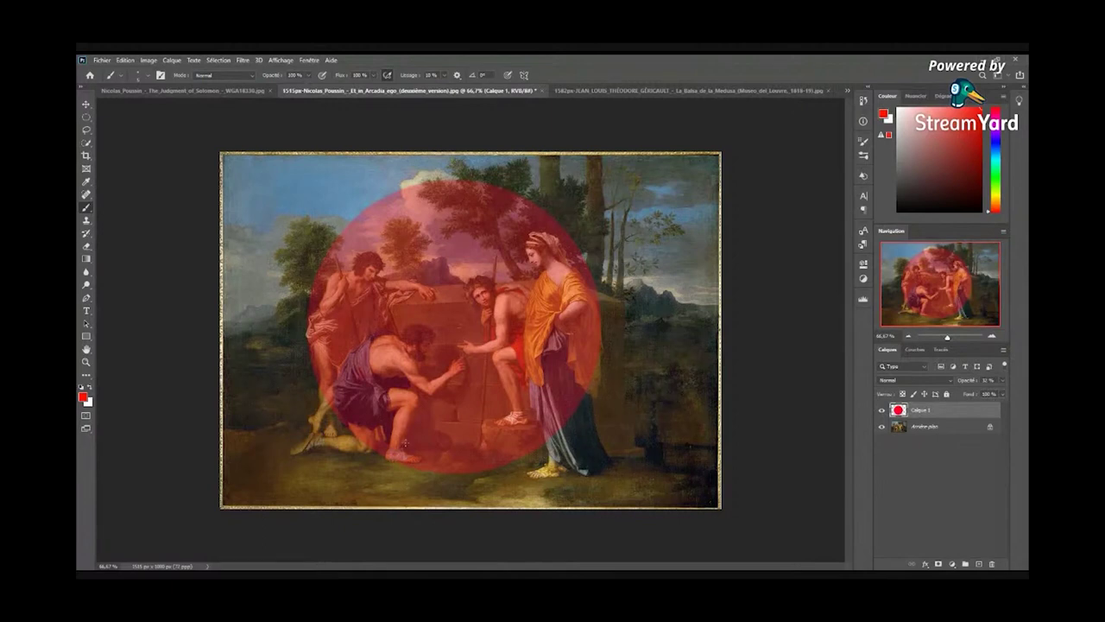
{"action": "left_click", "coordinate": [881, 411]}
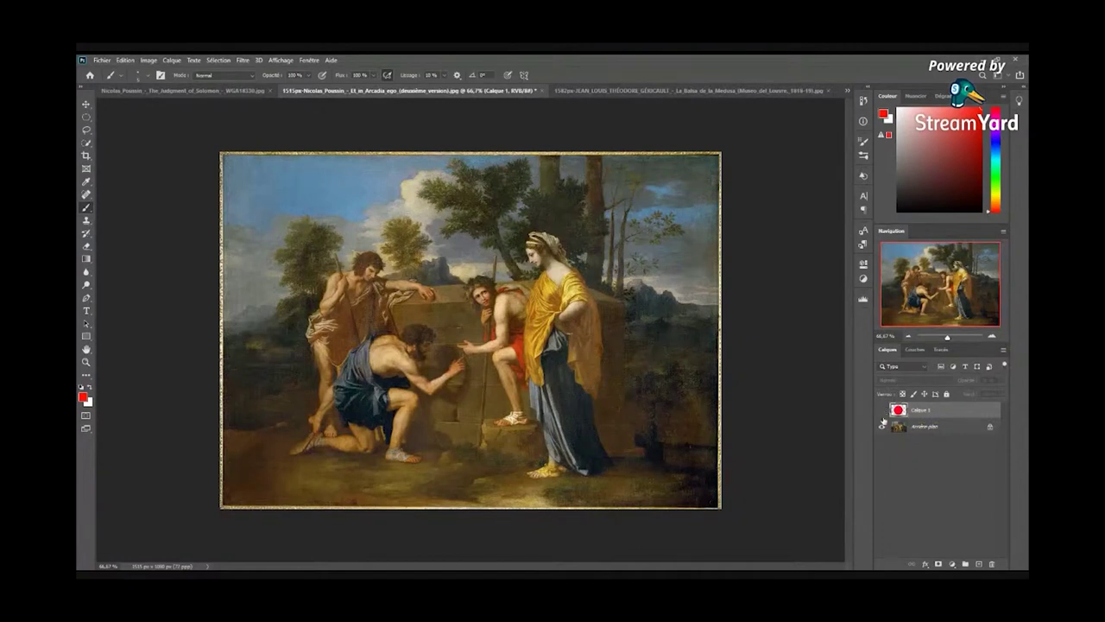
{"action": "left_click", "coordinate": [882, 410]}
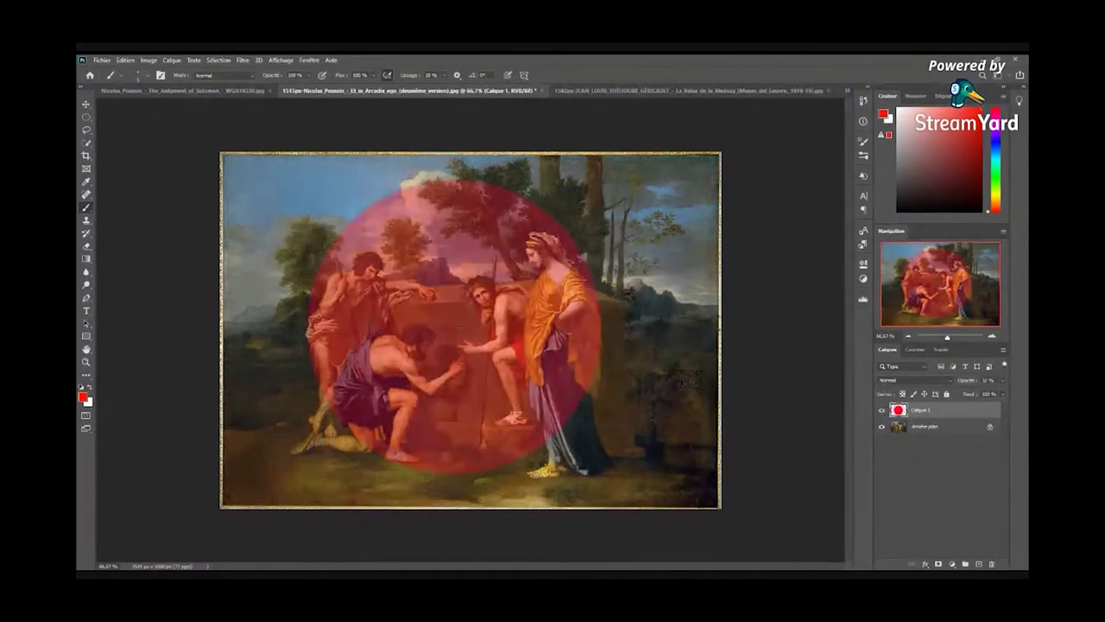
{"action": "left_click", "coordinate": [1002, 381]}
{"action": "mouse_move", "coordinate": [971, 394]}
{"action": "left_mouse_down"}
{"action": "mouse_move", "coordinate": [982, 394]}
{"action": "mouse_move", "coordinate": [968, 393]}
{"action": "left_mouse_up"}
On a new layer, trace the circular contour around the shepherds, woman and treetop in red, and hide that layer.
{"action": "left_click", "coordinate": [978, 563]}
{"action": "mouse_move", "coordinate": [447, 169]}
{"action": "left_mouse_down"}
{"action": "mouse_move", "coordinate": [505, 181]}
{"action": "mouse_move", "coordinate": [462, 169]}
{"action": "mouse_move", "coordinate": [400, 198]}
{"action": "mouse_move", "coordinate": [340, 276]}
{"action": "left_mouse_up"}
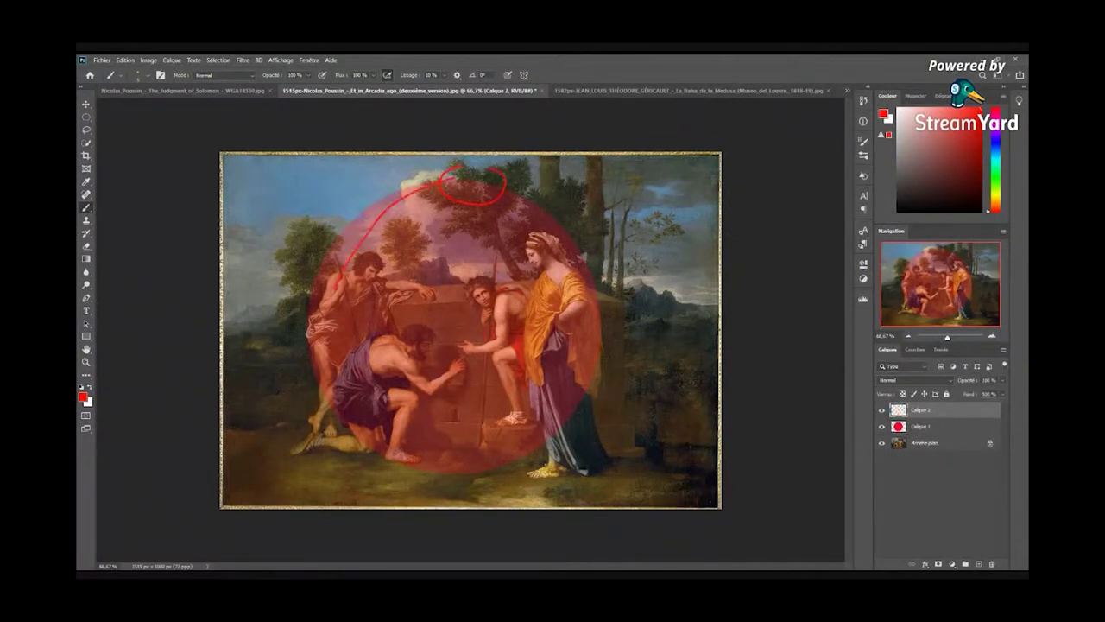
{"action": "left_click_drag", "start_coordinate": [339, 426], "coordinate": [384, 447]}
{"action": "mouse_move", "coordinate": [510, 454]}
{"action": "left_mouse_down"}
{"action": "mouse_move", "coordinate": [583, 430]}
{"action": "mouse_move", "coordinate": [571, 424]}
{"action": "mouse_move", "coordinate": [590, 363]}
{"action": "mouse_move", "coordinate": [553, 221]}
{"action": "mouse_move", "coordinate": [492, 183]}
{"action": "left_mouse_up"}
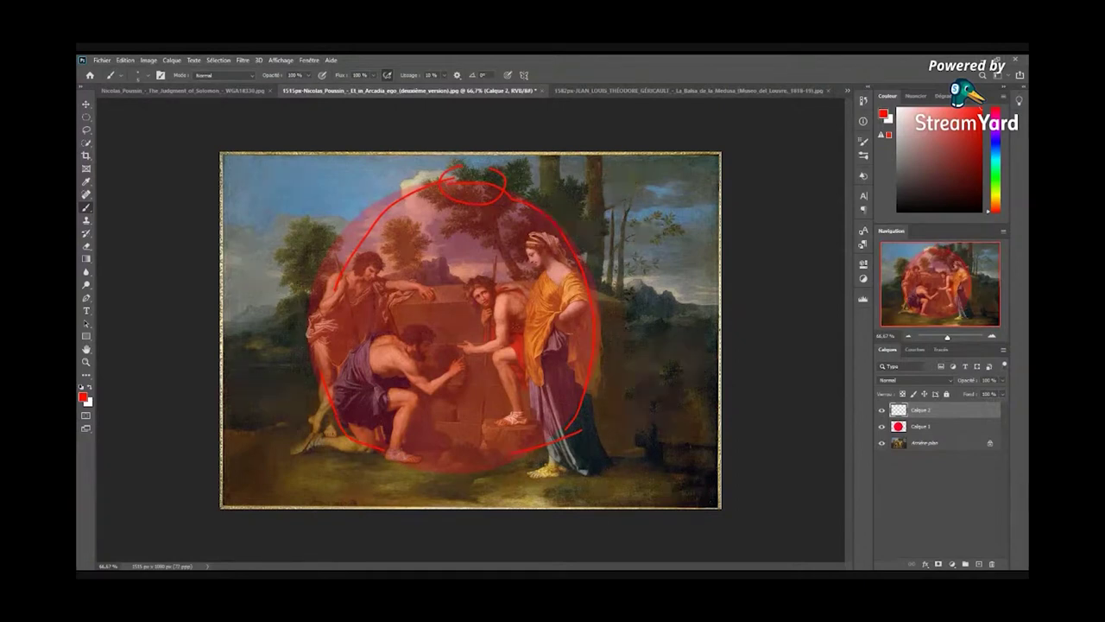
{"action": "left_click", "coordinate": [881, 409]}
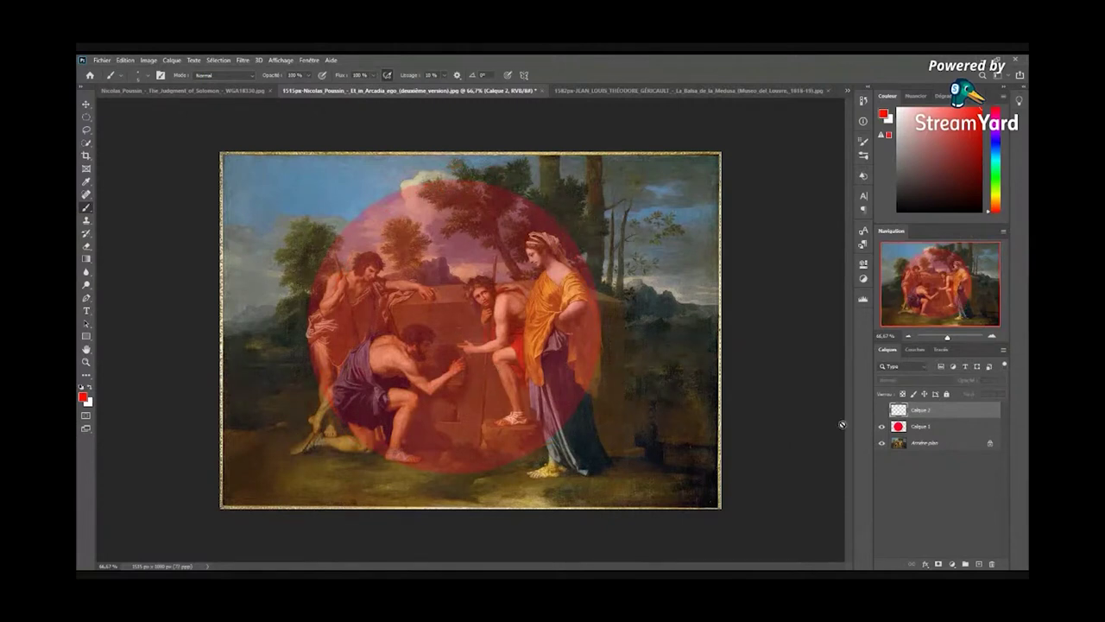
On another new layer, paint red lines along the figures' arms and gazes and circle the tomb area they converge on.
{"action": "left_click", "coordinate": [978, 564]}
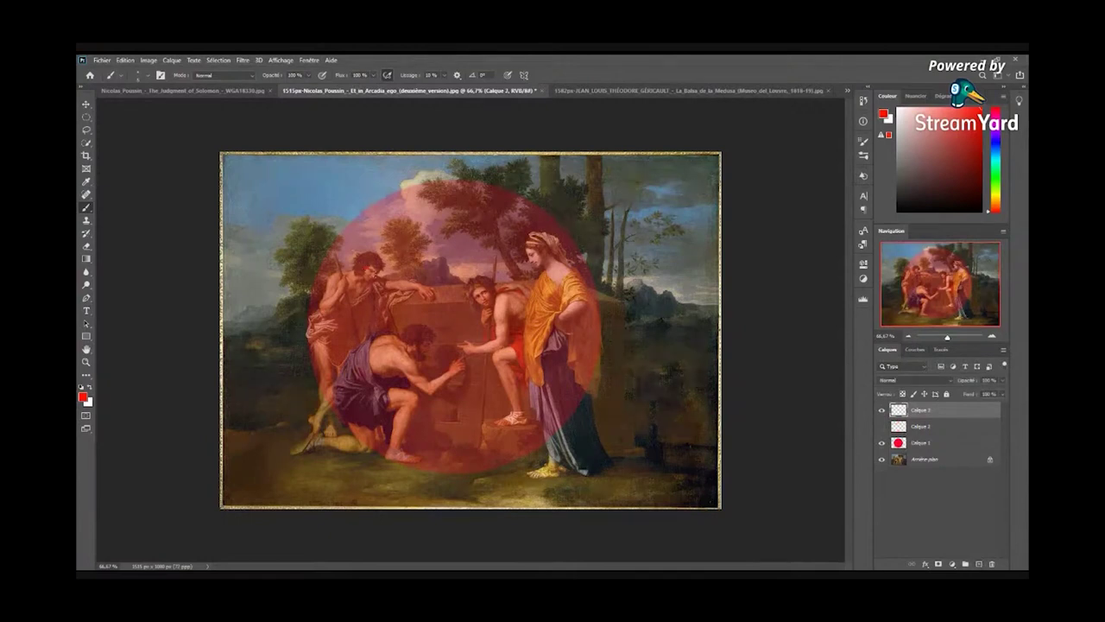
{"action": "mouse_move", "coordinate": [398, 348]}
{"action": "left_mouse_down"}
{"action": "mouse_move", "coordinate": [404, 365]}
{"action": "mouse_move", "coordinate": [440, 385]}
{"action": "mouse_move", "coordinate": [456, 373]}
{"action": "left_mouse_up"}
{"action": "left_click_drag", "start_coordinate": [500, 307], "coordinate": [502, 330]}
{"action": "mouse_move", "coordinate": [442, 349]}
{"action": "left_mouse_down"}
{"action": "mouse_move", "coordinate": [471, 315]}
{"action": "mouse_move", "coordinate": [436, 330]}
{"action": "left_mouse_up"}
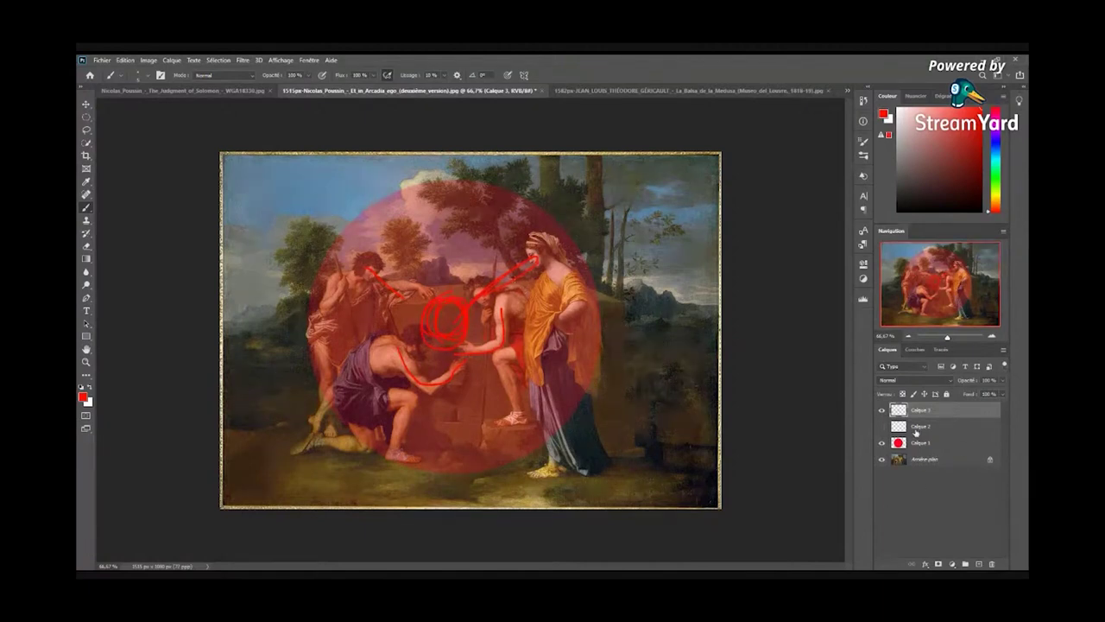
Switch to the image of Géricault's La Balsa de la Medusa.
{"action": "left_click", "coordinate": [647, 92]}
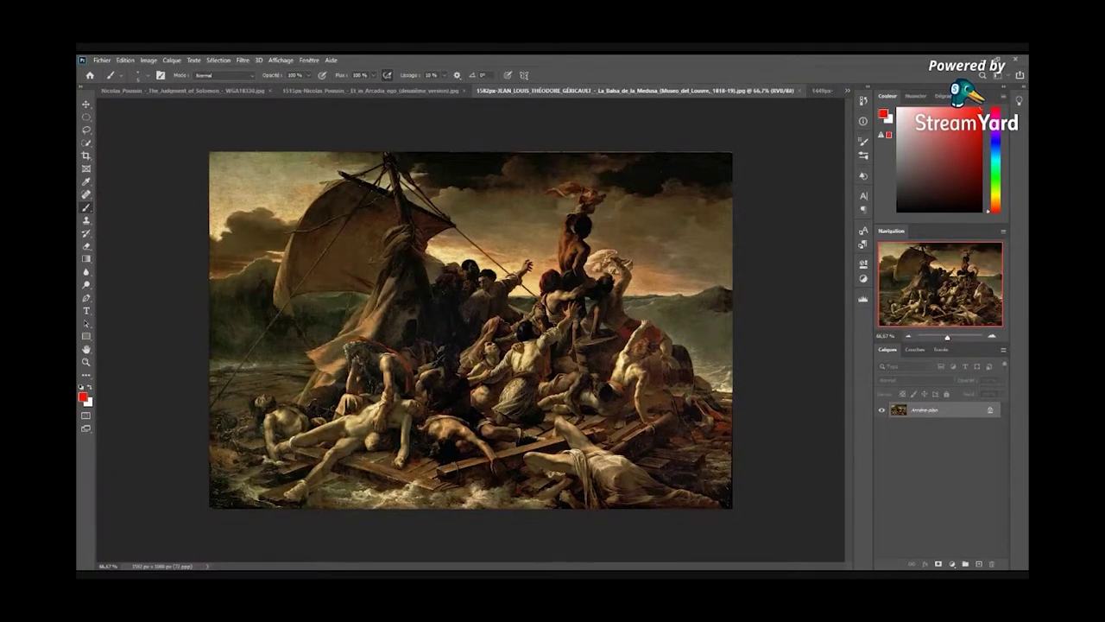
{"action": "left_click", "coordinate": [251, 152]}
{"action": "left_click", "coordinate": [707, 507], "text": "shift"}
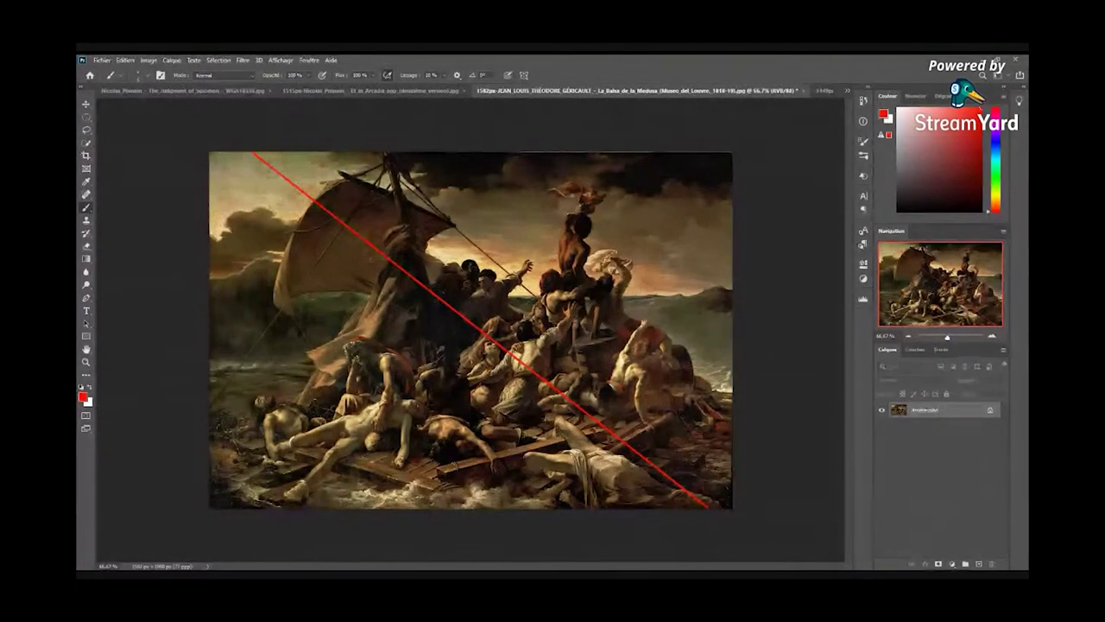
{"action": "mouse_move", "coordinate": [663, 494]}
{"action": "left_mouse_down"}
{"action": "mouse_move", "coordinate": [436, 326]}
{"action": "mouse_move", "coordinate": [244, 159]}
{"action": "left_mouse_up"}
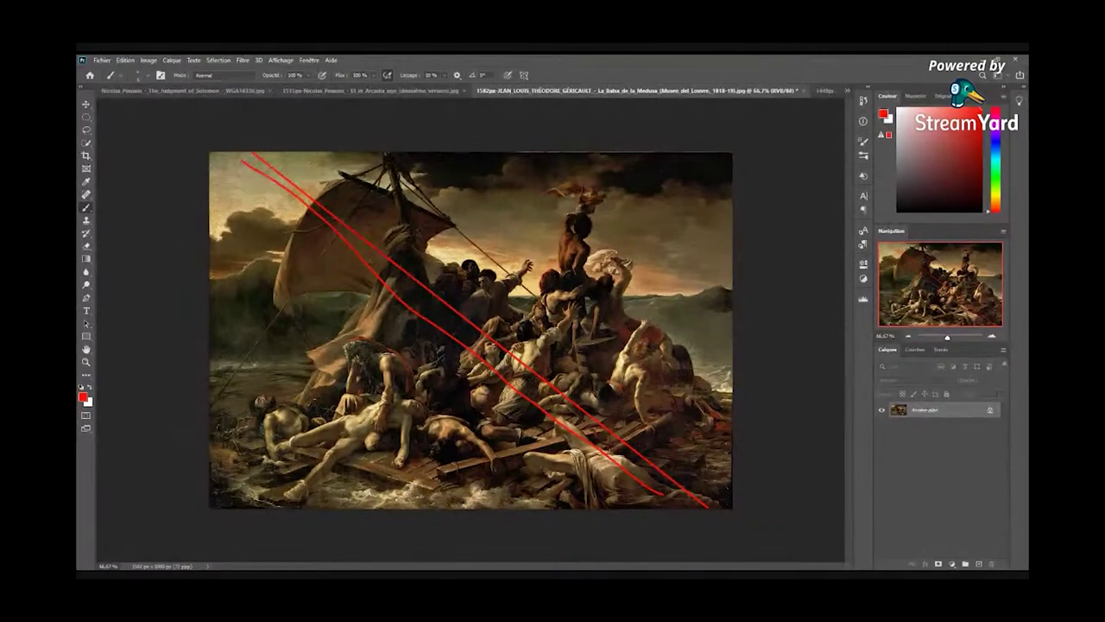
{"action": "key", "text": "ctrl+z"}
{"action": "key", "text": "ctrl+z"}
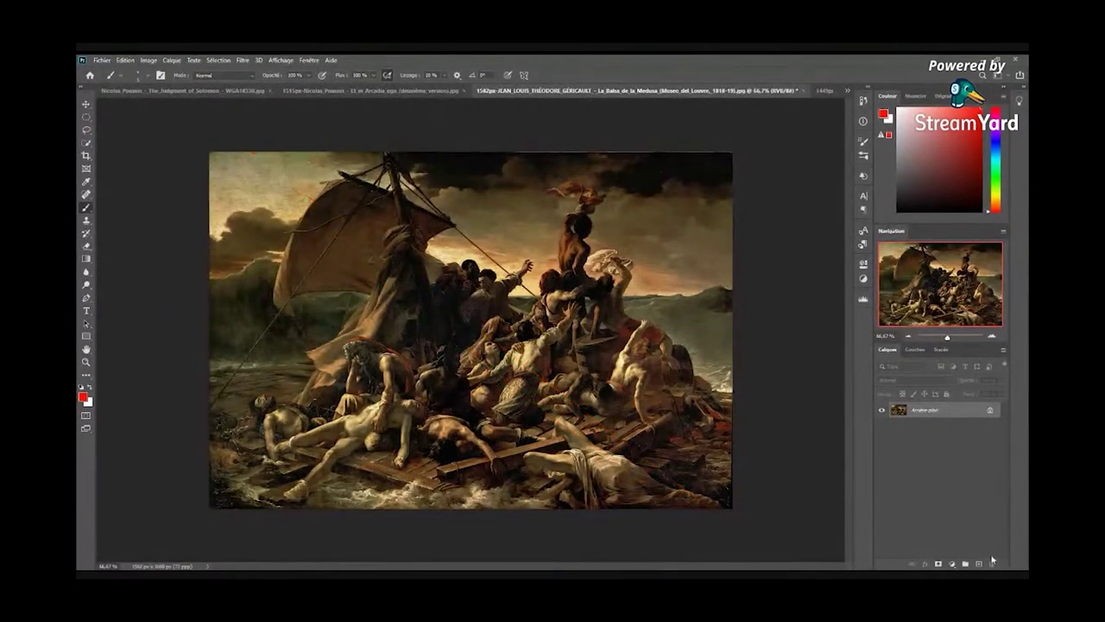
On a new layer, draw a straight red diagonal from the raft painting's upper-left corner to near its lower-right corner.
{"action": "left_click", "coordinate": [979, 564]}
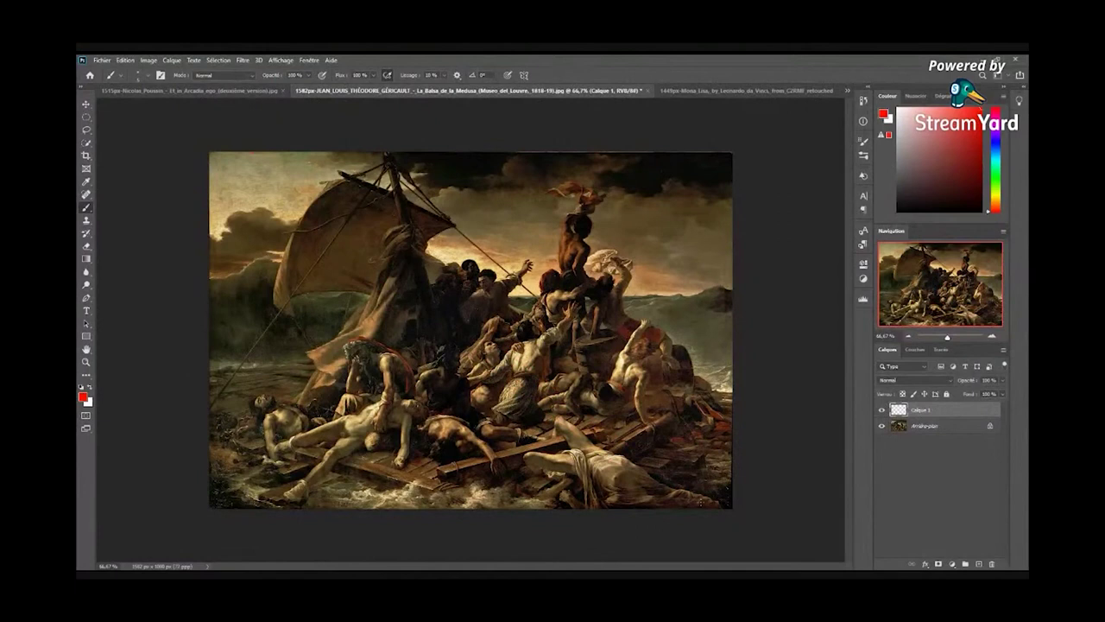
{"action": "left_click", "coordinate": [211, 157]}
{"action": "left_click", "coordinate": [704, 502], "text": "shift"}
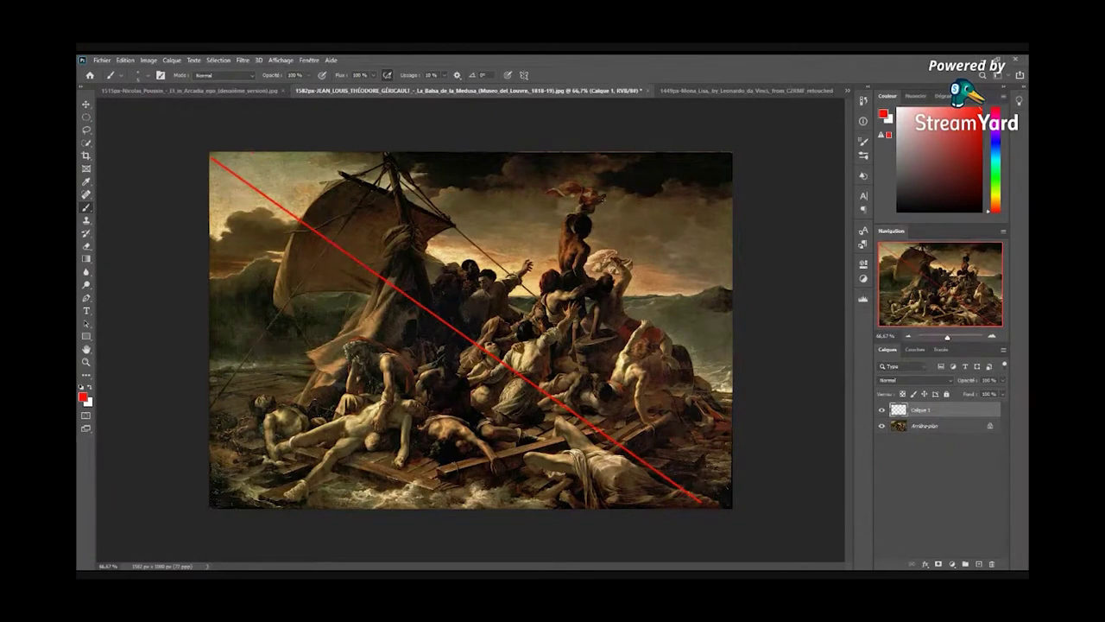
Circle the waving figure at the peak in red and draw the opposite straight diagonal from the upper right to the raft's lower left.
{"action": "mouse_move", "coordinate": [576, 194]}
{"action": "left_mouse_down"}
{"action": "mouse_move", "coordinate": [607, 241]}
{"action": "mouse_move", "coordinate": [606, 197]}
{"action": "mouse_move", "coordinate": [575, 195]}
{"action": "left_mouse_up"}
{"action": "left_click_drag", "start_coordinate": [639, 166], "coordinate": [259, 496]}
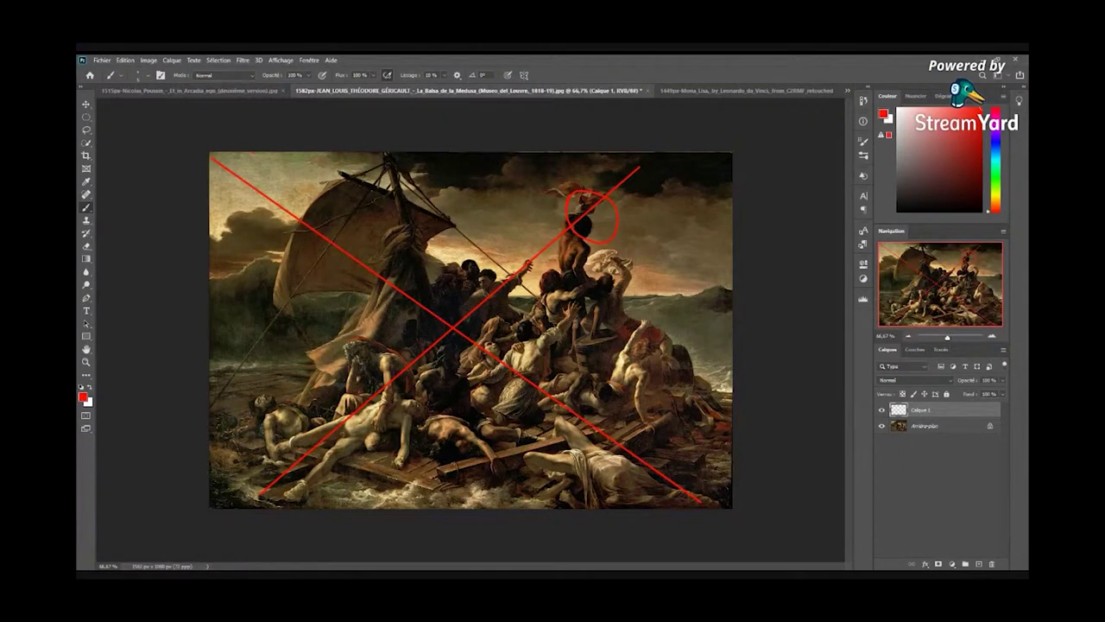
On a new layer with the first diagonals hidden, paint red lines along the raft's descending diagonal, the mast and the rope.
{"action": "left_click", "coordinate": [978, 563]}
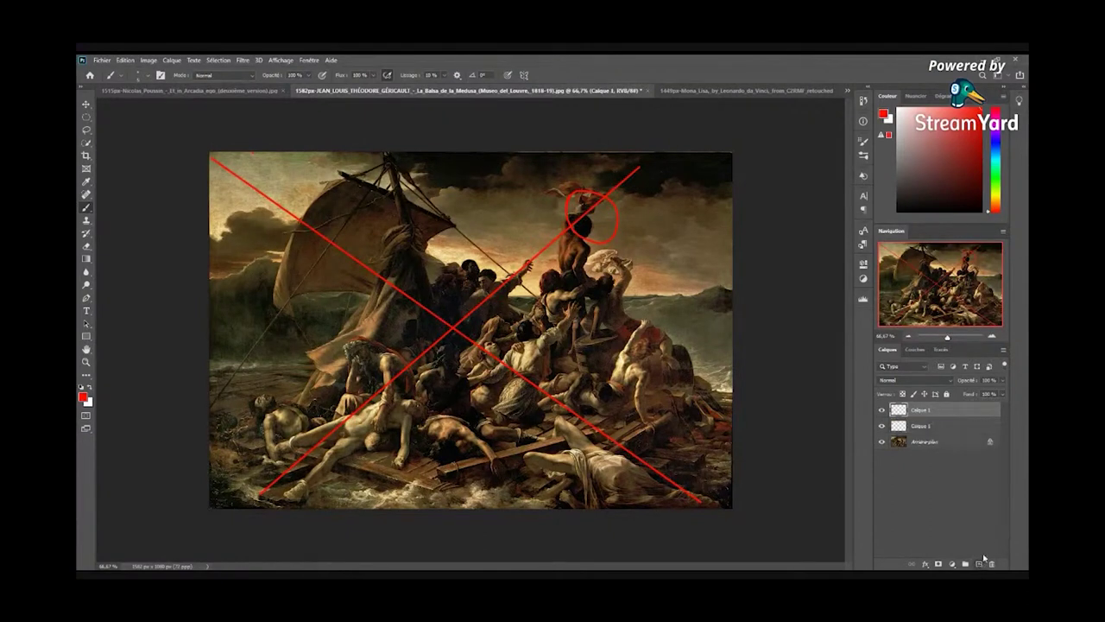
{"action": "left_click", "coordinate": [881, 425]}
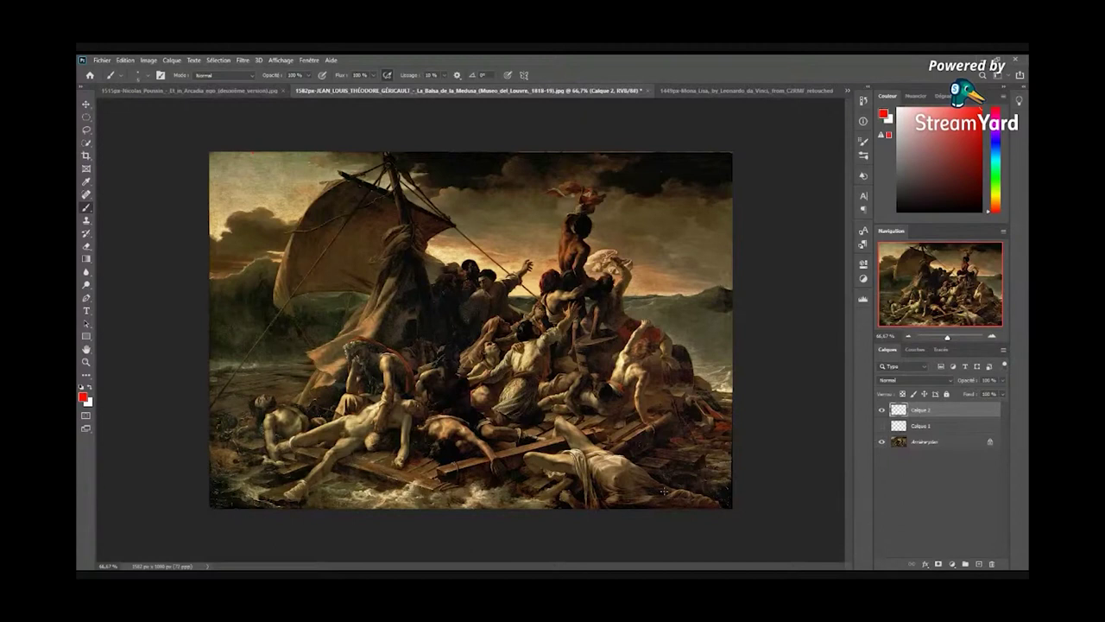
{"action": "left_click_drag", "start_coordinate": [663, 489], "coordinate": [242, 227]}
{"action": "mouse_move", "coordinate": [438, 315]}
{"action": "left_mouse_down"}
{"action": "mouse_move", "coordinate": [394, 228]}
{"action": "mouse_move", "coordinate": [377, 156]}
{"action": "left_mouse_up"}
{"action": "left_click_drag", "start_coordinate": [531, 293], "coordinate": [315, 132]}
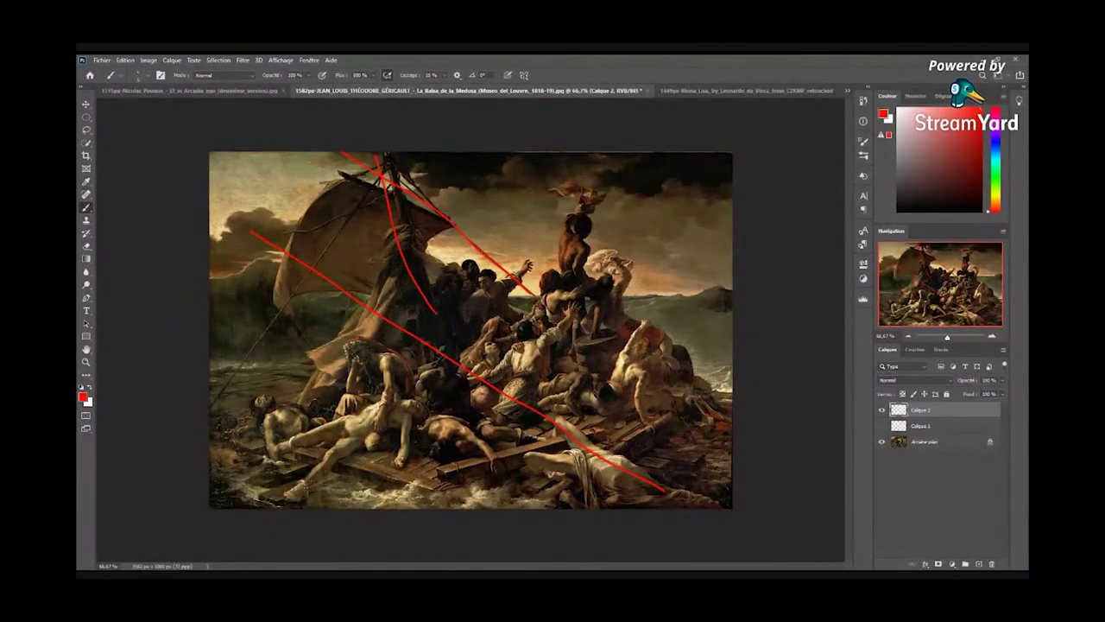
Paint a rising red diagonal with arrows following the figures' movement toward the waving man, and hide that layer.
{"action": "mouse_move", "coordinate": [296, 491]}
{"action": "left_mouse_down"}
{"action": "mouse_move", "coordinate": [521, 329]}
{"action": "mouse_move", "coordinate": [647, 188]}
{"action": "left_mouse_up"}
{"action": "mouse_move", "coordinate": [298, 485]}
{"action": "left_mouse_down"}
{"action": "mouse_move", "coordinate": [421, 394]}
{"action": "mouse_move", "coordinate": [422, 418]}
{"action": "left_mouse_up"}
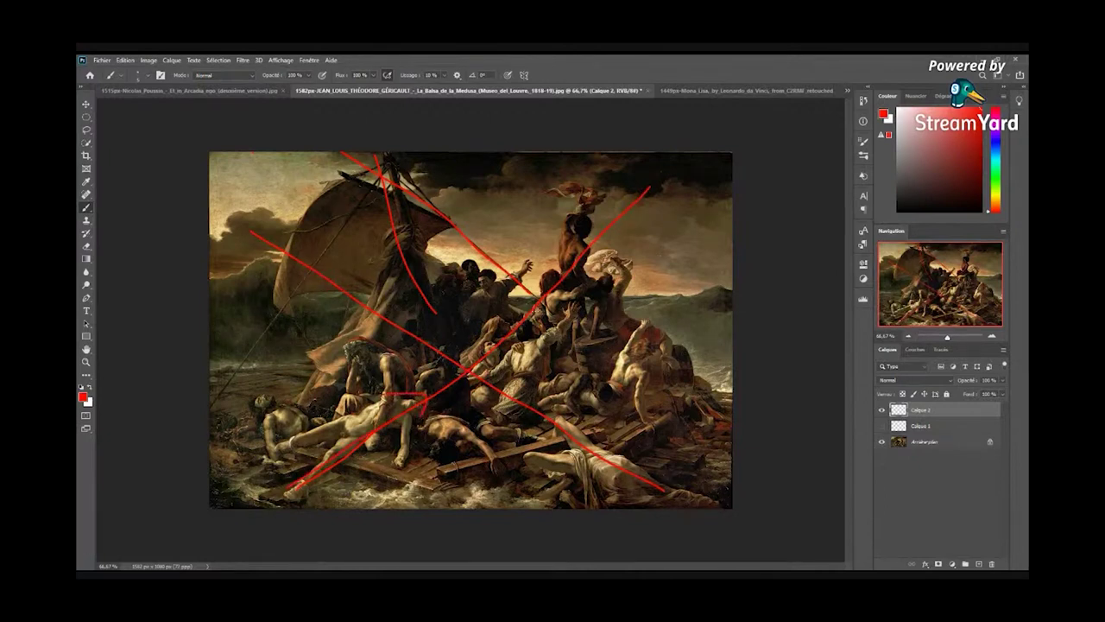
{"action": "mouse_move", "coordinate": [525, 362]}
{"action": "left_mouse_down"}
{"action": "mouse_move", "coordinate": [557, 317]}
{"action": "mouse_move", "coordinate": [573, 308]}
{"action": "mouse_move", "coordinate": [586, 335]}
{"action": "left_mouse_up"}
{"action": "mouse_move", "coordinate": [570, 239]}
{"action": "left_mouse_down"}
{"action": "mouse_move", "coordinate": [592, 207]}
{"action": "mouse_move", "coordinate": [628, 198]}
{"action": "left_mouse_up"}
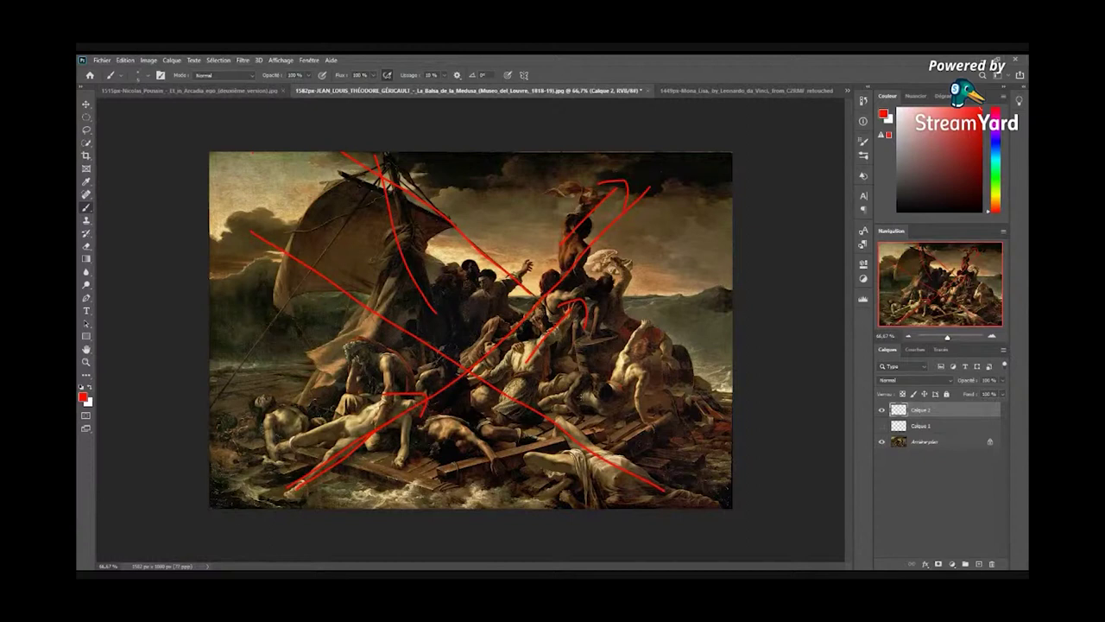
{"action": "left_click_drag", "start_coordinate": [610, 377], "coordinate": [639, 321]}
{"action": "left_click", "coordinate": [881, 410]}
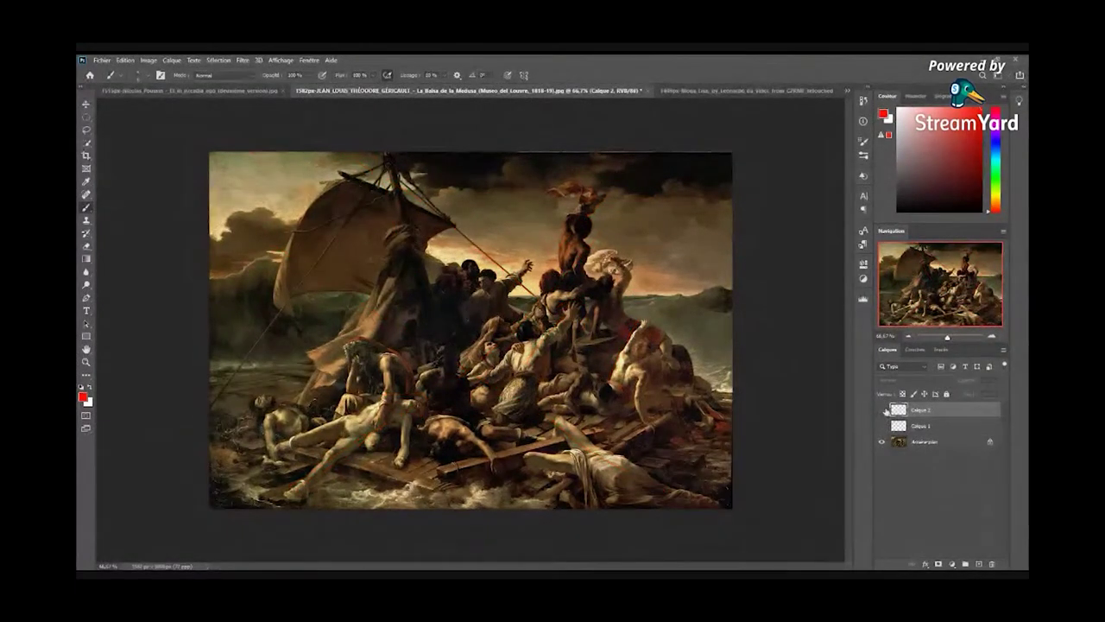
On a new layer, frame the lowest band of bodies with a red rectangle and loop the two pale lying figures inside it.
{"action": "left_click", "coordinate": [979, 563]}
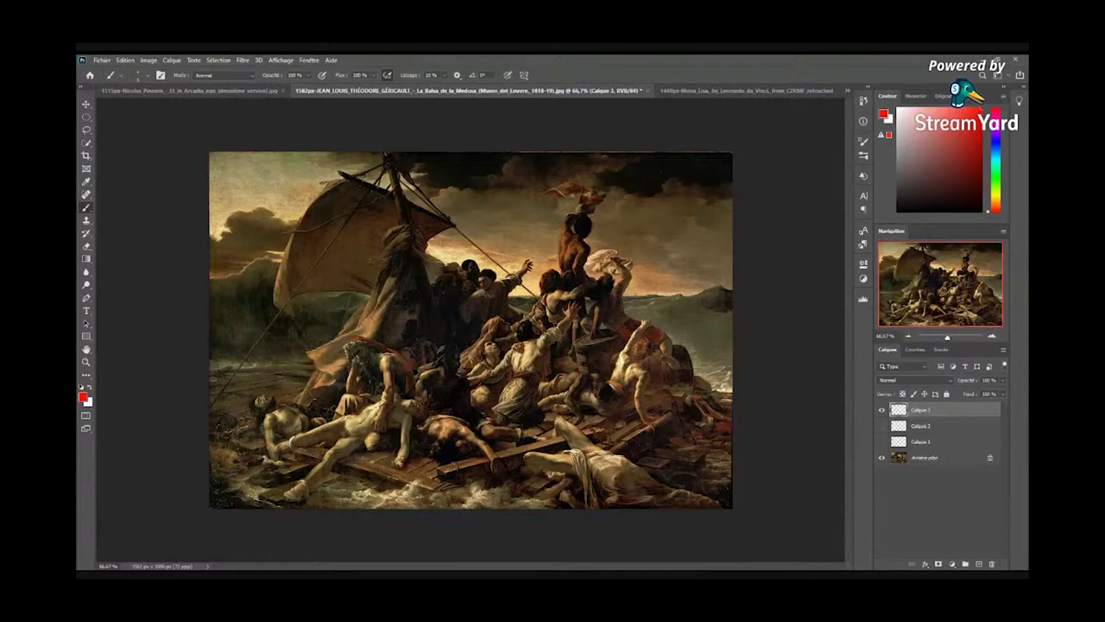
{"action": "mouse_move", "coordinate": [239, 391]}
{"action": "left_mouse_down"}
{"action": "mouse_move", "coordinate": [718, 392]}
{"action": "mouse_move", "coordinate": [720, 490]}
{"action": "left_mouse_up"}
{"action": "mouse_move", "coordinate": [704, 506]}
{"action": "left_mouse_down"}
{"action": "mouse_move", "coordinate": [236, 502]}
{"action": "mouse_move", "coordinate": [236, 393]}
{"action": "left_mouse_up"}
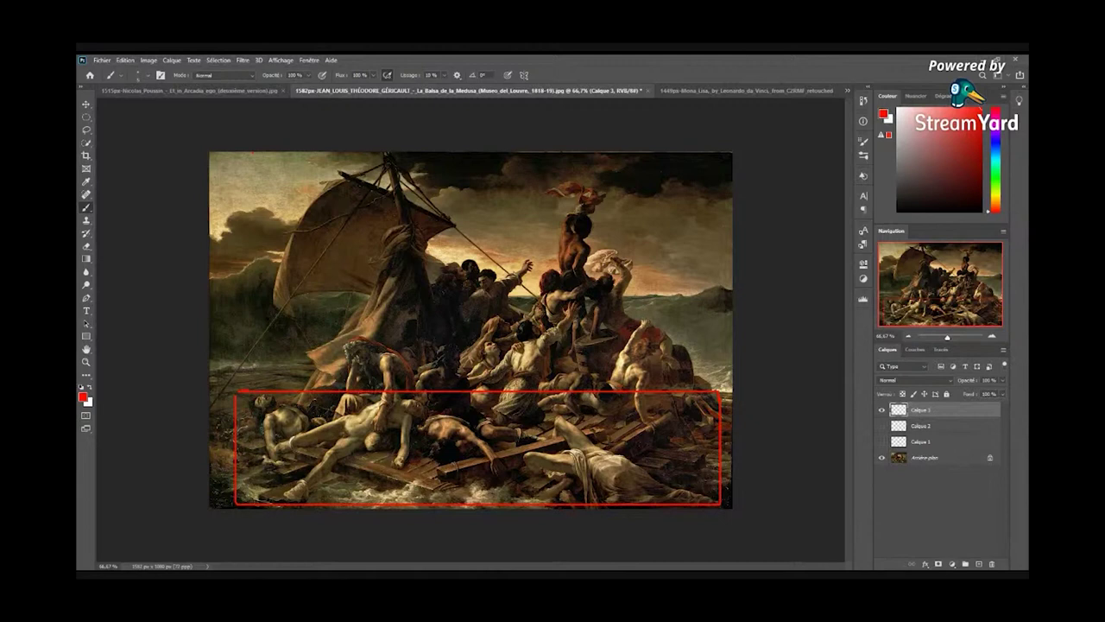
{"action": "mouse_move", "coordinate": [302, 417]}
{"action": "left_mouse_down"}
{"action": "mouse_move", "coordinate": [366, 470]}
{"action": "mouse_move", "coordinate": [382, 418]}
{"action": "left_mouse_up"}
{"action": "mouse_move", "coordinate": [608, 435]}
{"action": "left_mouse_down"}
{"action": "mouse_move", "coordinate": [554, 445]}
{"action": "mouse_move", "coordinate": [604, 486]}
{"action": "left_mouse_up"}
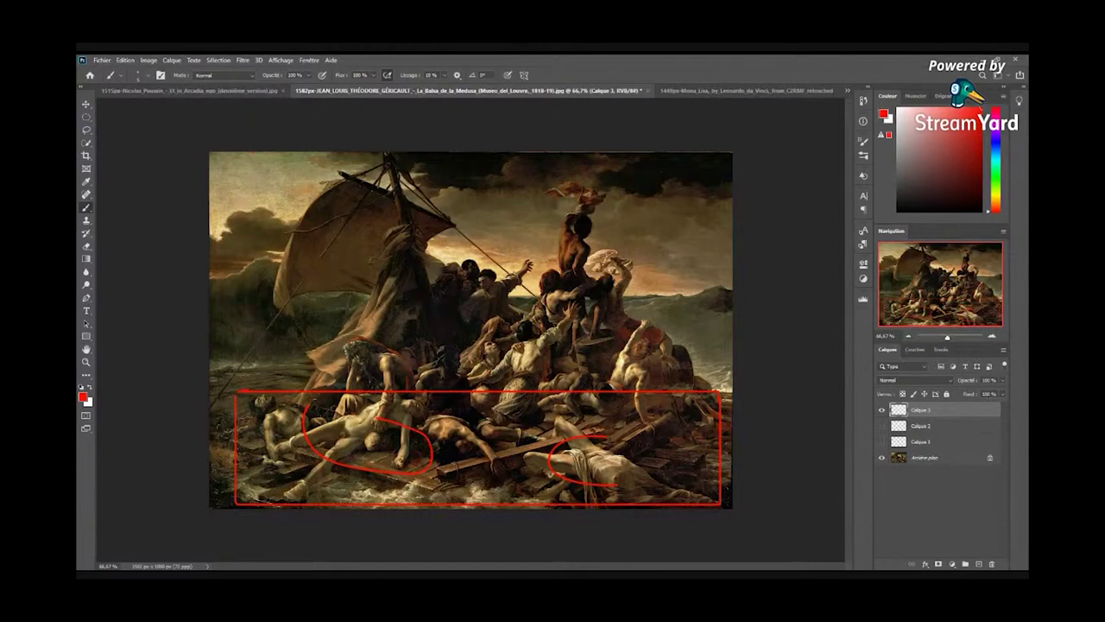
Frame the middle group of figures with a red rectangle and, on a new layer, frame the topmost group the same way.
{"action": "mouse_move", "coordinate": [402, 309]}
{"action": "left_mouse_down"}
{"action": "mouse_move", "coordinate": [662, 315]}
{"action": "mouse_move", "coordinate": [662, 419]}
{"action": "mouse_move", "coordinate": [379, 417]}
{"action": "mouse_move", "coordinate": [383, 316]}
{"action": "left_mouse_up"}
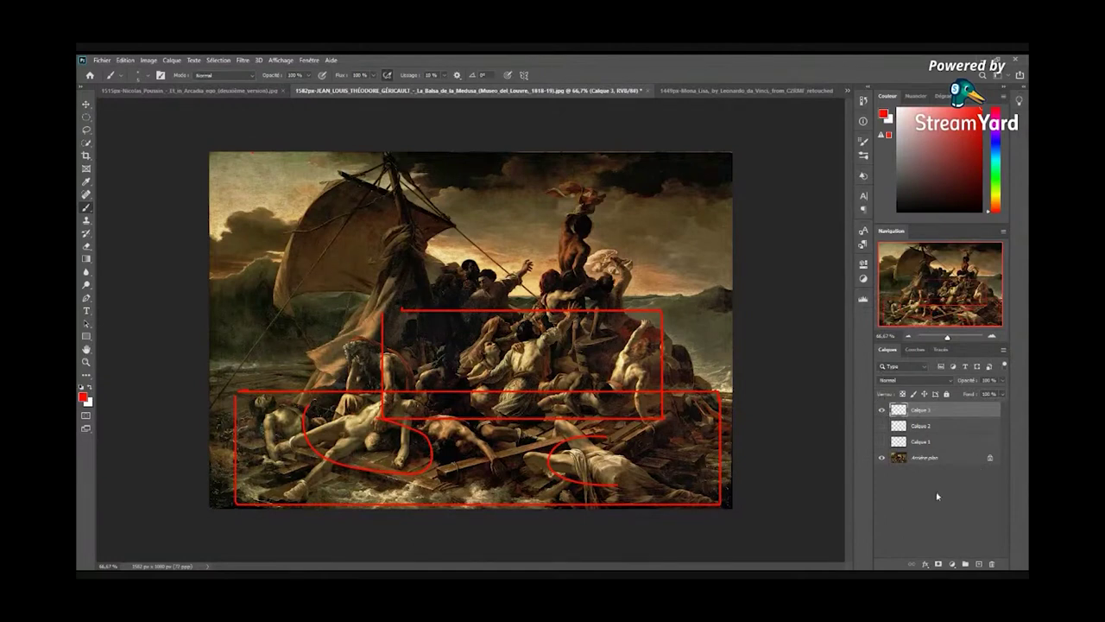
{"action": "left_click", "coordinate": [980, 565]}
{"action": "mouse_move", "coordinate": [613, 183]}
{"action": "left_mouse_down"}
{"action": "mouse_move", "coordinate": [442, 183]}
{"action": "mouse_move", "coordinate": [442, 316]}
{"action": "mouse_move", "coordinate": [632, 320]}
{"action": "mouse_move", "coordinate": [628, 188]}
{"action": "left_mouse_up"}
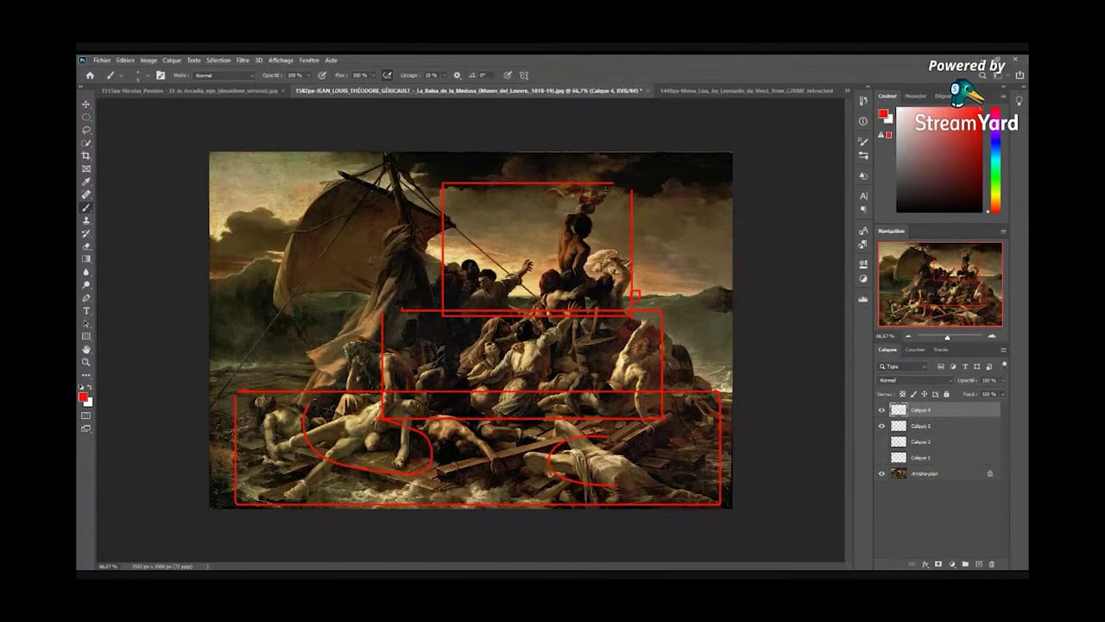
Circle the waving man's raised arm and the outstretched hand, and paint a line from that hand toward the white cloth.
{"action": "left_click_drag", "start_coordinate": [561, 214], "coordinate": [592, 201]}
{"action": "mouse_move", "coordinate": [523, 260]}
{"action": "left_mouse_down"}
{"action": "mouse_move", "coordinate": [505, 277]}
{"action": "mouse_move", "coordinate": [527, 269]}
{"action": "left_mouse_up"}
{"action": "mouse_move", "coordinate": [532, 266]}
{"action": "left_mouse_down"}
{"action": "mouse_move", "coordinate": [561, 255]}
{"action": "mouse_move", "coordinate": [622, 262]}
{"action": "left_mouse_up"}
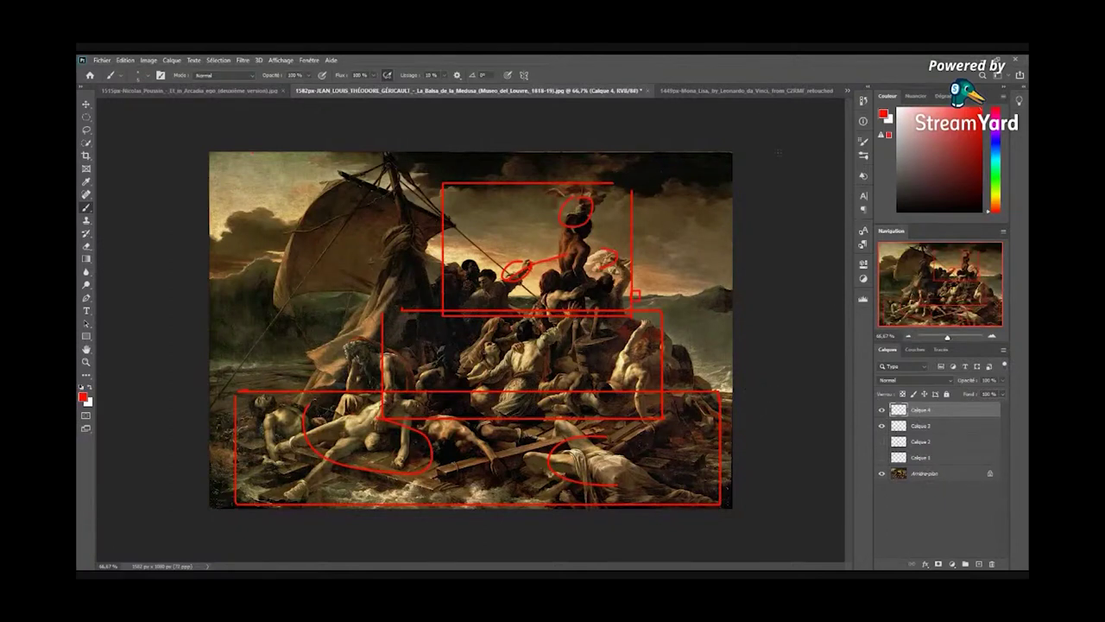
Switch to the Mona Lisa image and, on a new layer, trace her hands, sleeve folds and overall silhouette in red.
{"action": "left_click", "coordinate": [744, 92]}
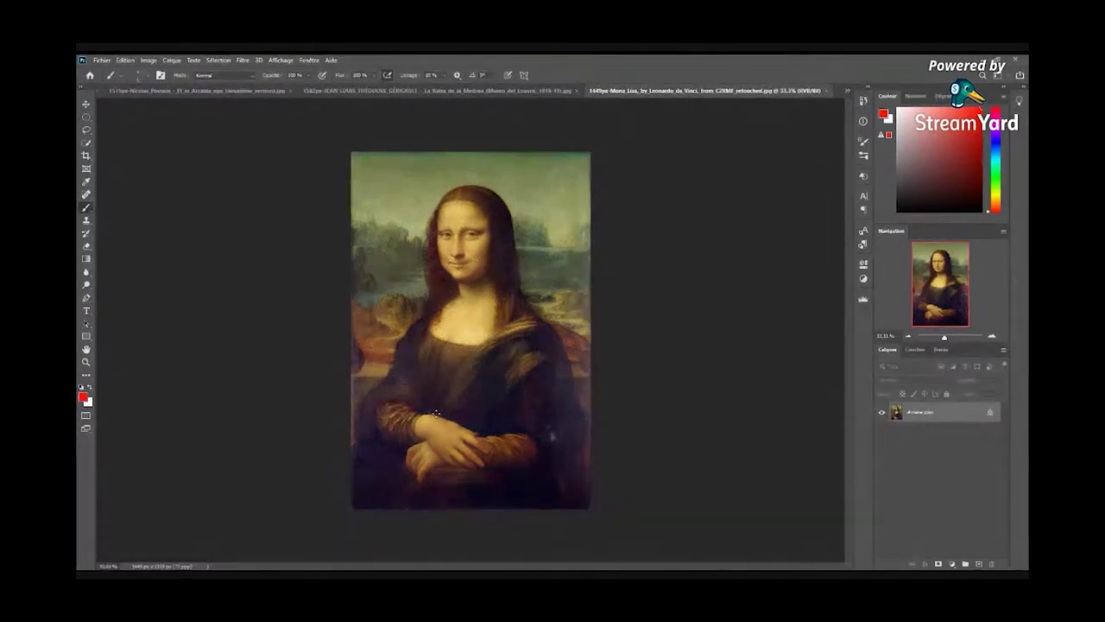
{"action": "left_click", "coordinate": [976, 561]}
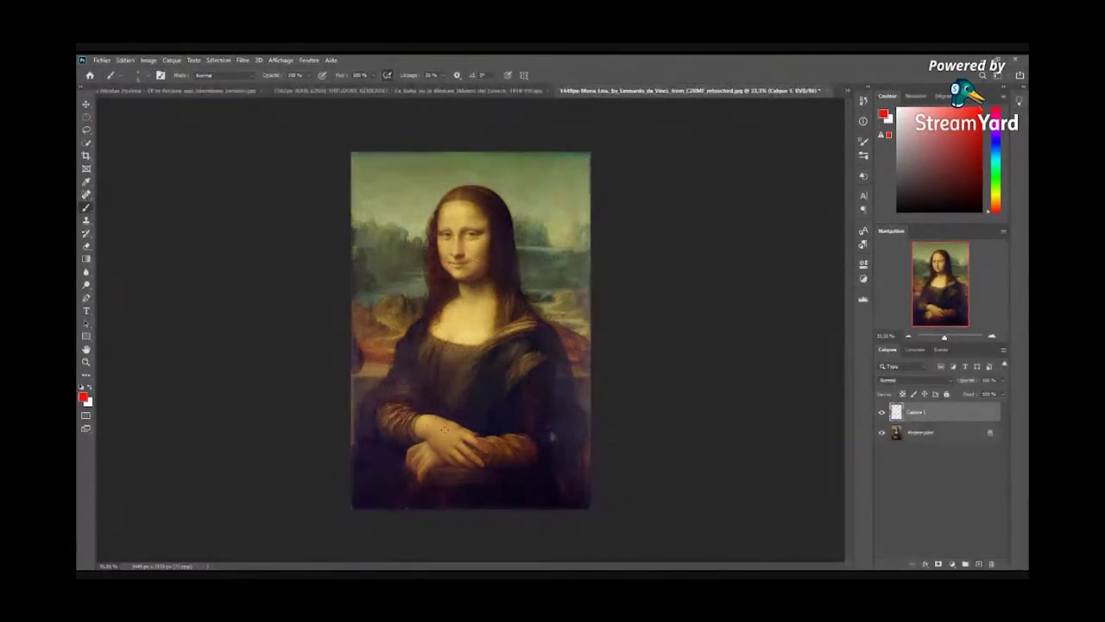
{"action": "left_click_drag", "start_coordinate": [414, 416], "coordinate": [461, 429]}
{"action": "left_click_drag", "start_coordinate": [465, 440], "coordinate": [488, 458]}
{"action": "mouse_move", "coordinate": [423, 475]}
{"action": "left_mouse_down"}
{"action": "mouse_move", "coordinate": [407, 448]}
{"action": "mouse_move", "coordinate": [412, 420]}
{"action": "left_mouse_up"}
{"action": "mouse_move", "coordinate": [406, 420]}
{"action": "left_mouse_down"}
{"action": "mouse_move", "coordinate": [392, 439]}
{"action": "mouse_move", "coordinate": [399, 413]}
{"action": "left_mouse_up"}
{"action": "left_click_drag", "start_coordinate": [511, 444], "coordinate": [497, 440]}
{"action": "mouse_move", "coordinate": [418, 324]}
{"action": "left_mouse_down"}
{"action": "mouse_move", "coordinate": [445, 202]}
{"action": "mouse_move", "coordinate": [483, 203]}
{"action": "mouse_move", "coordinate": [516, 334]}
{"action": "mouse_move", "coordinate": [567, 388]}
{"action": "mouse_move", "coordinate": [559, 496]}
{"action": "mouse_move", "coordinate": [417, 503]}
{"action": "mouse_move", "coordinate": [369, 463]}
{"action": "left_mouse_up"}
On another new layer, trace red contours along the background landscape on both sides of the Mona Lisa.
{"action": "left_click", "coordinate": [972, 563]}
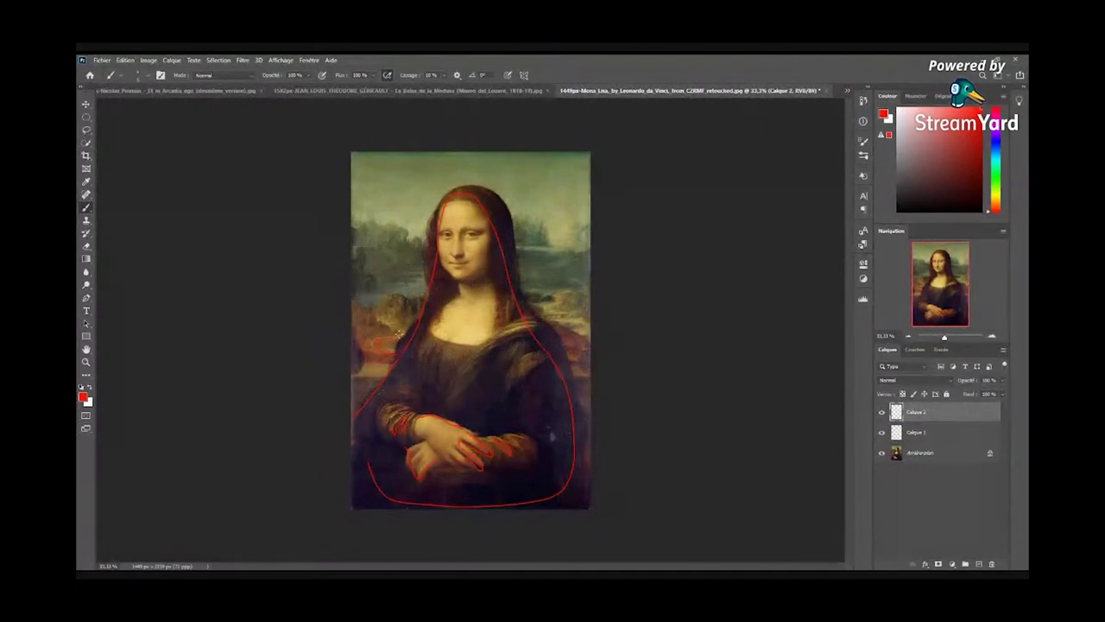
{"action": "left_click_drag", "start_coordinate": [515, 290], "coordinate": [590, 292]}
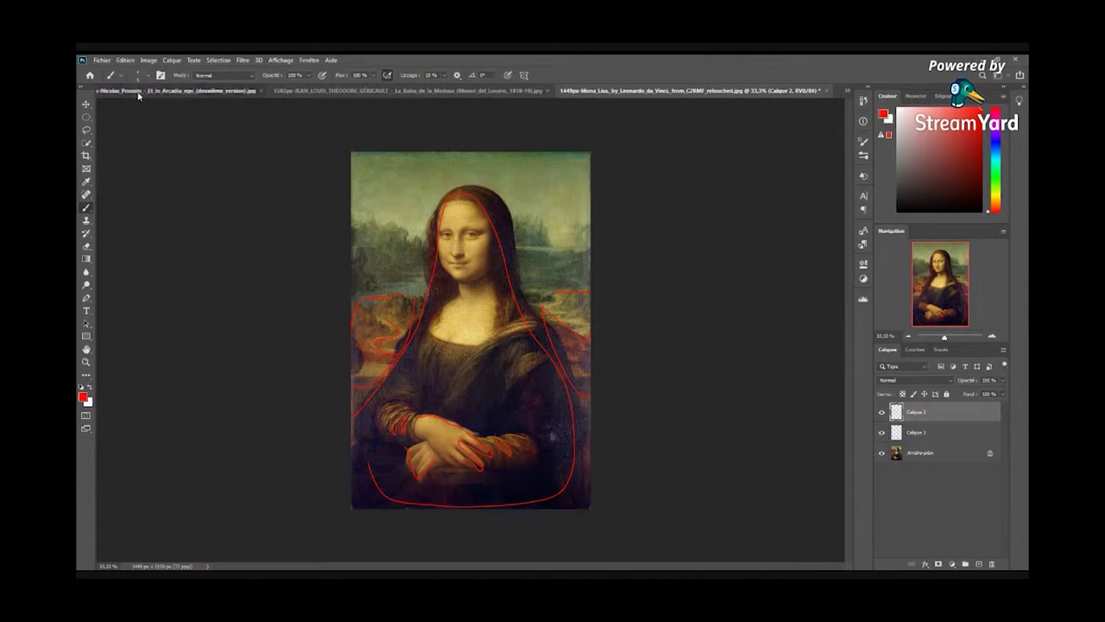
Switch back to the image of Poussin's Et in Arcadia ego.
{"action": "left_click", "coordinate": [217, 90]}
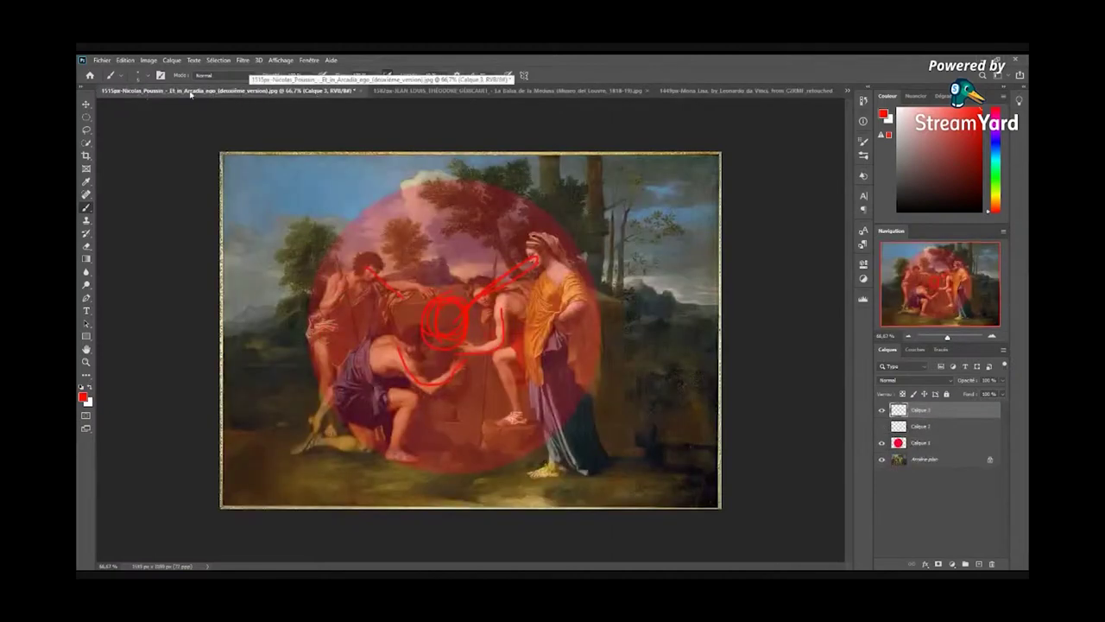